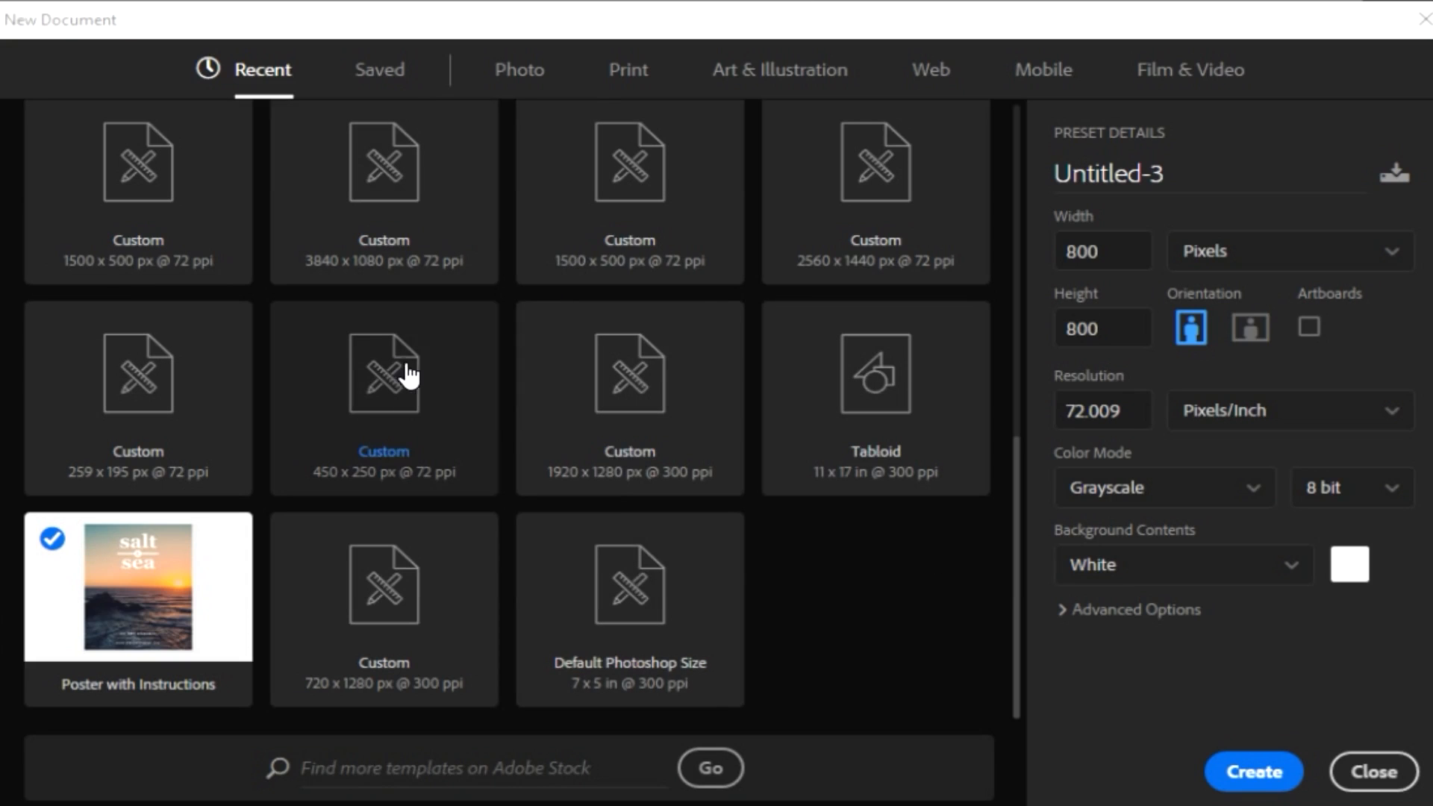
Browse the recently used document sizes and templates in the New Document window
scroll(409, 374, up, 5)
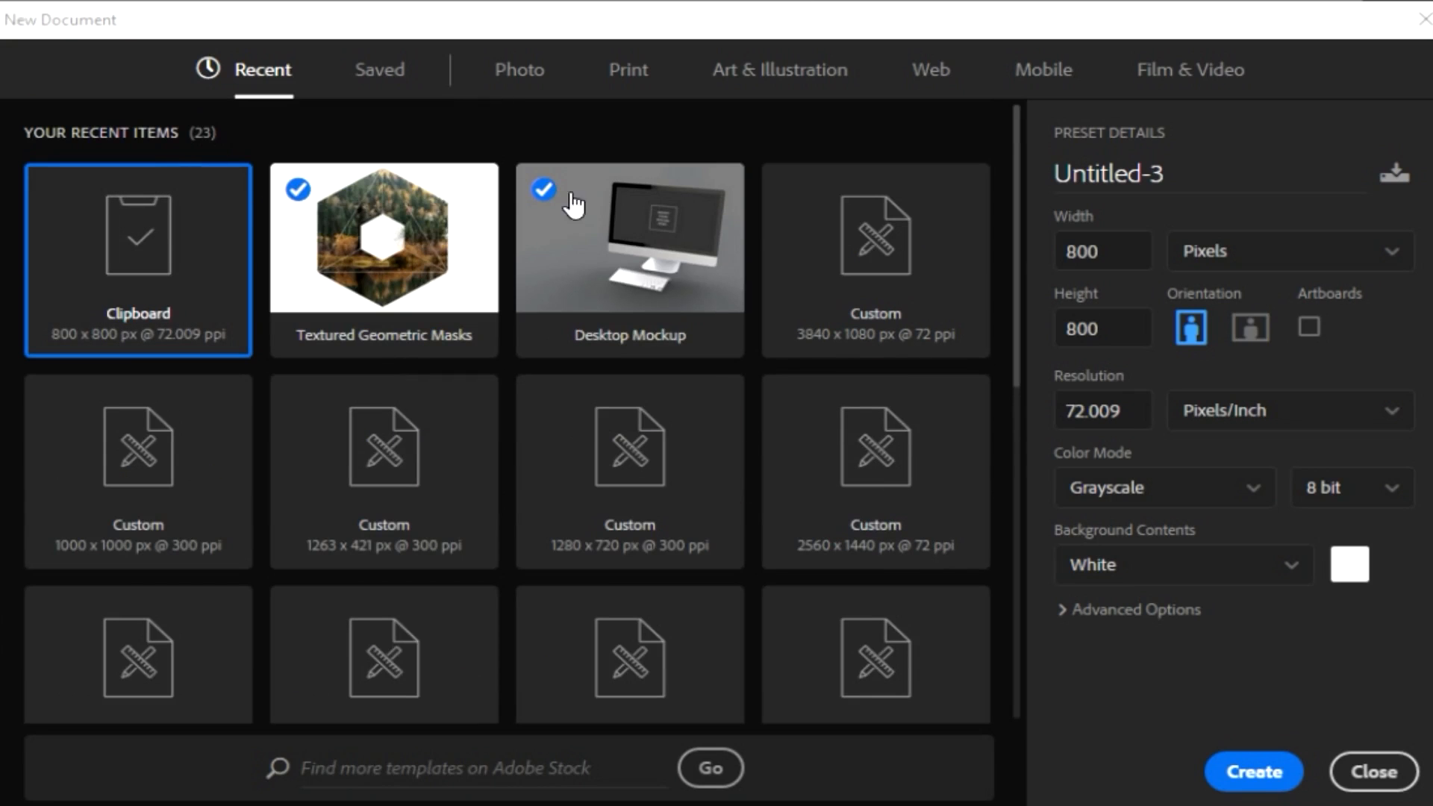
scroll(895, 444, down, 5)
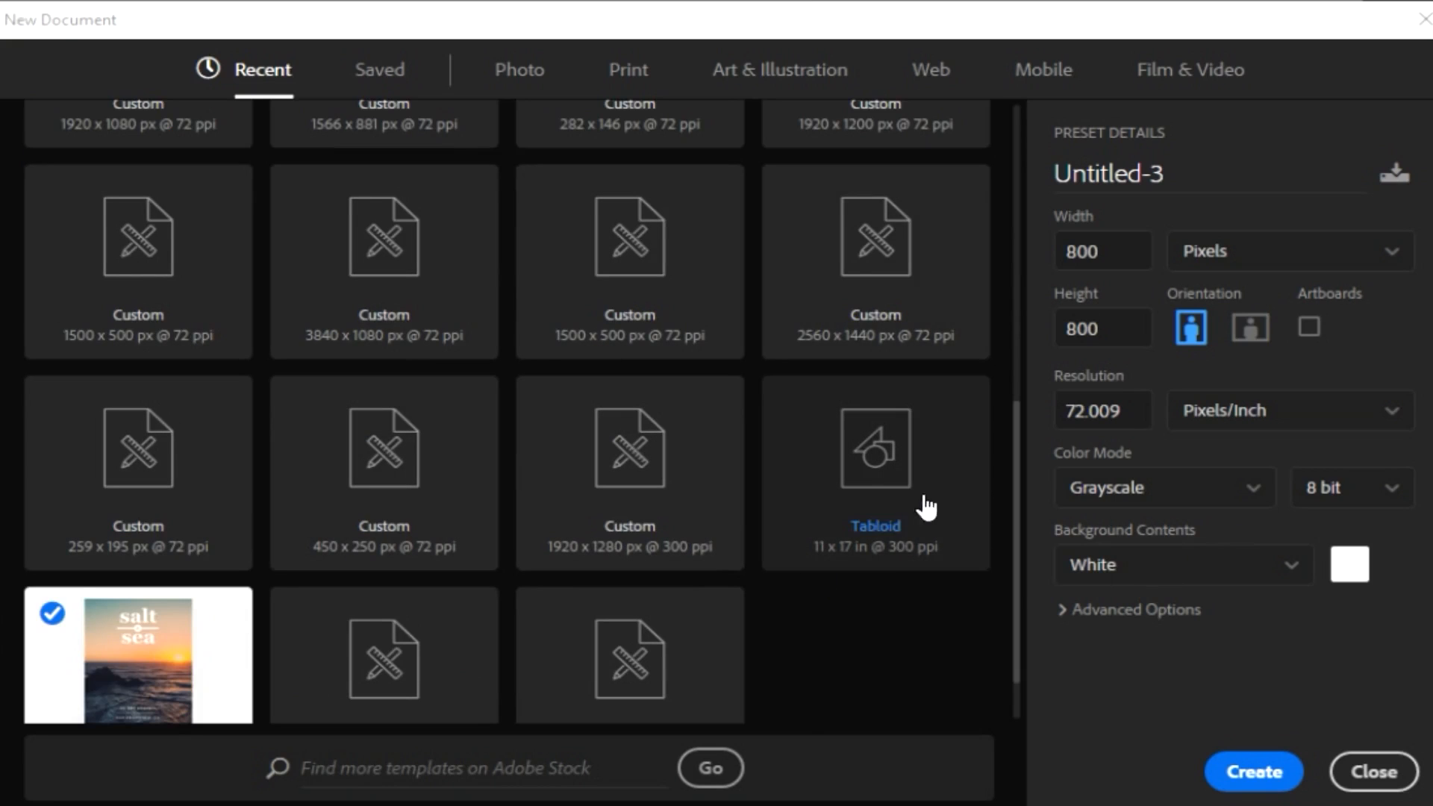
scroll(672, 433, down, 1)
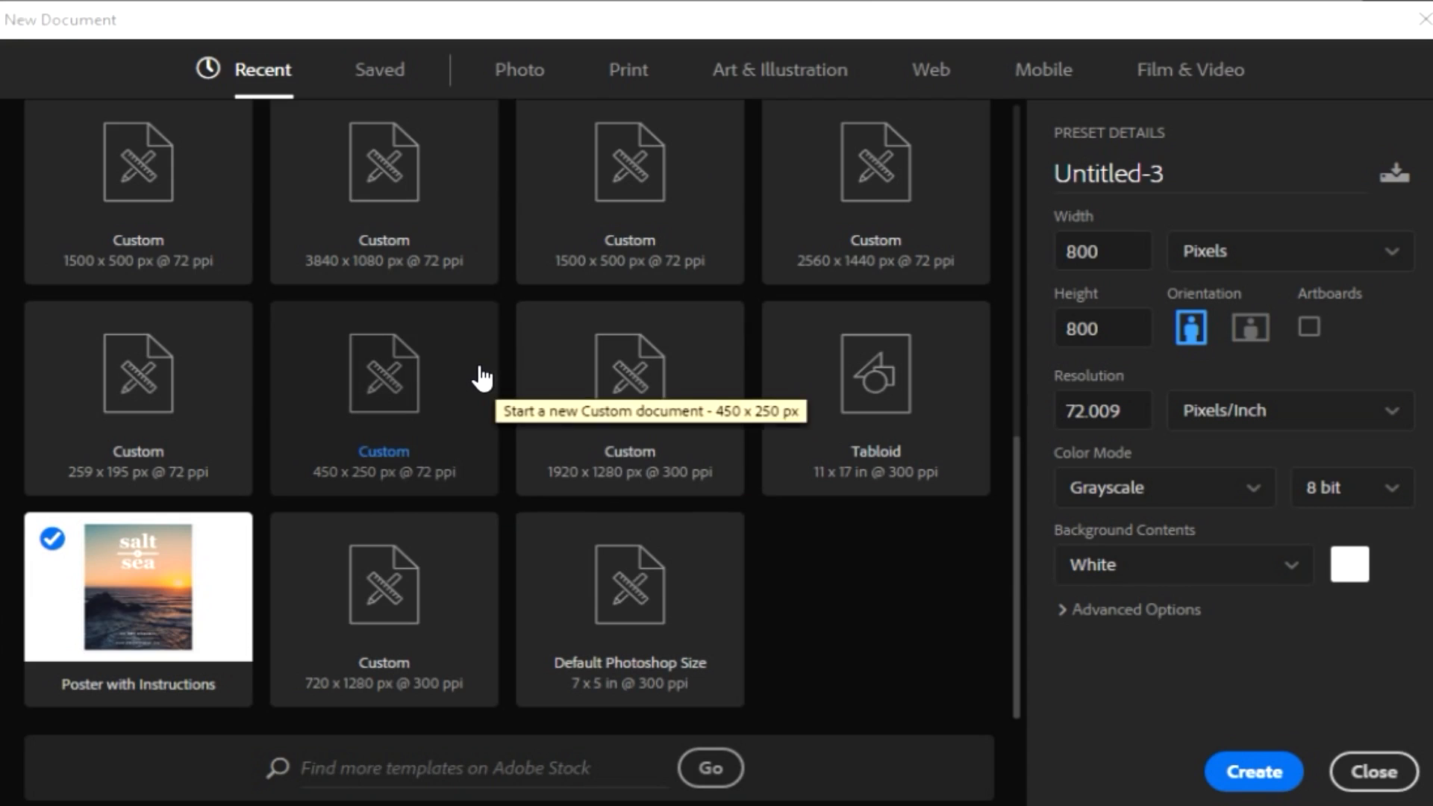
scroll(482, 379, up, 8)
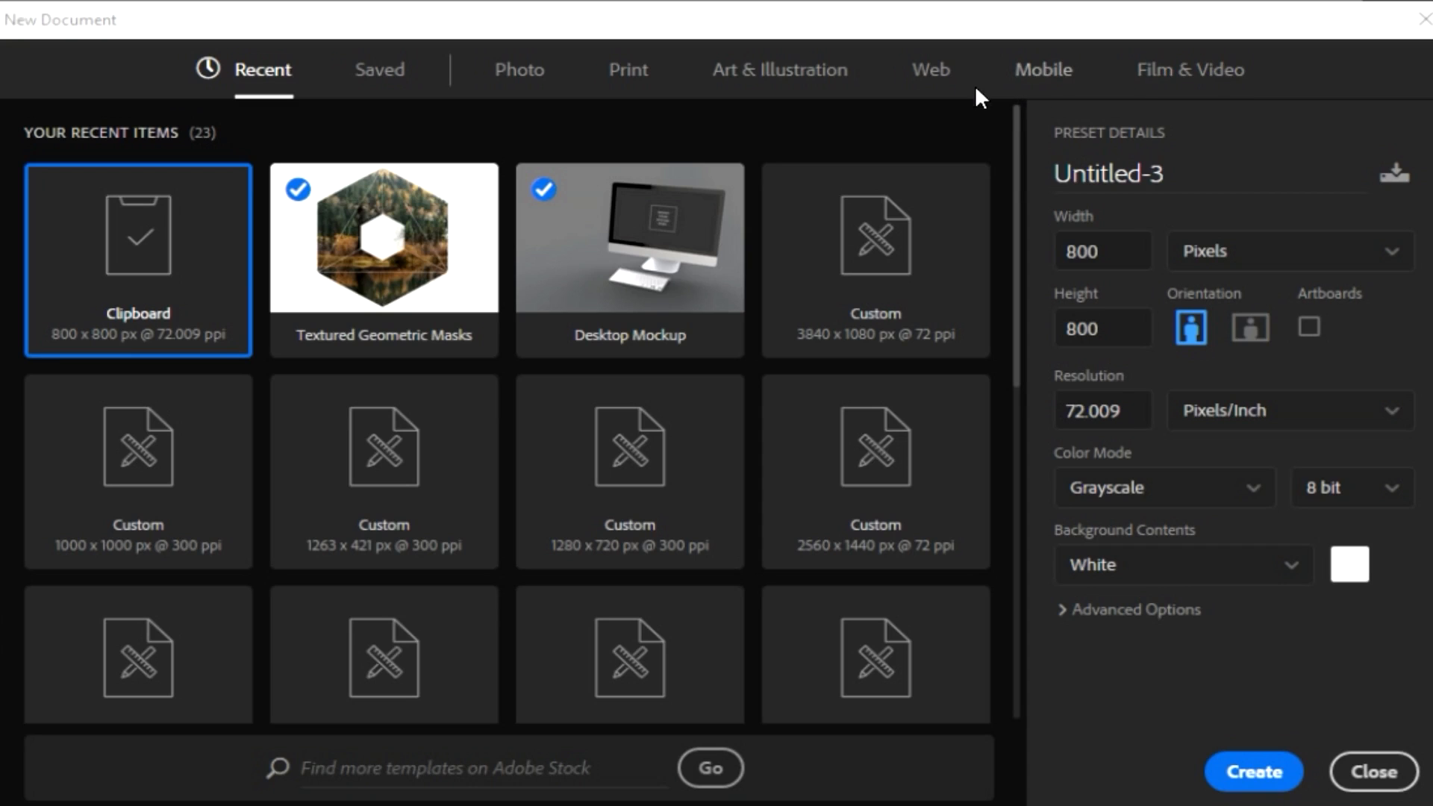
Browse the blank document presets and free templates in the Web category
click(928, 90)
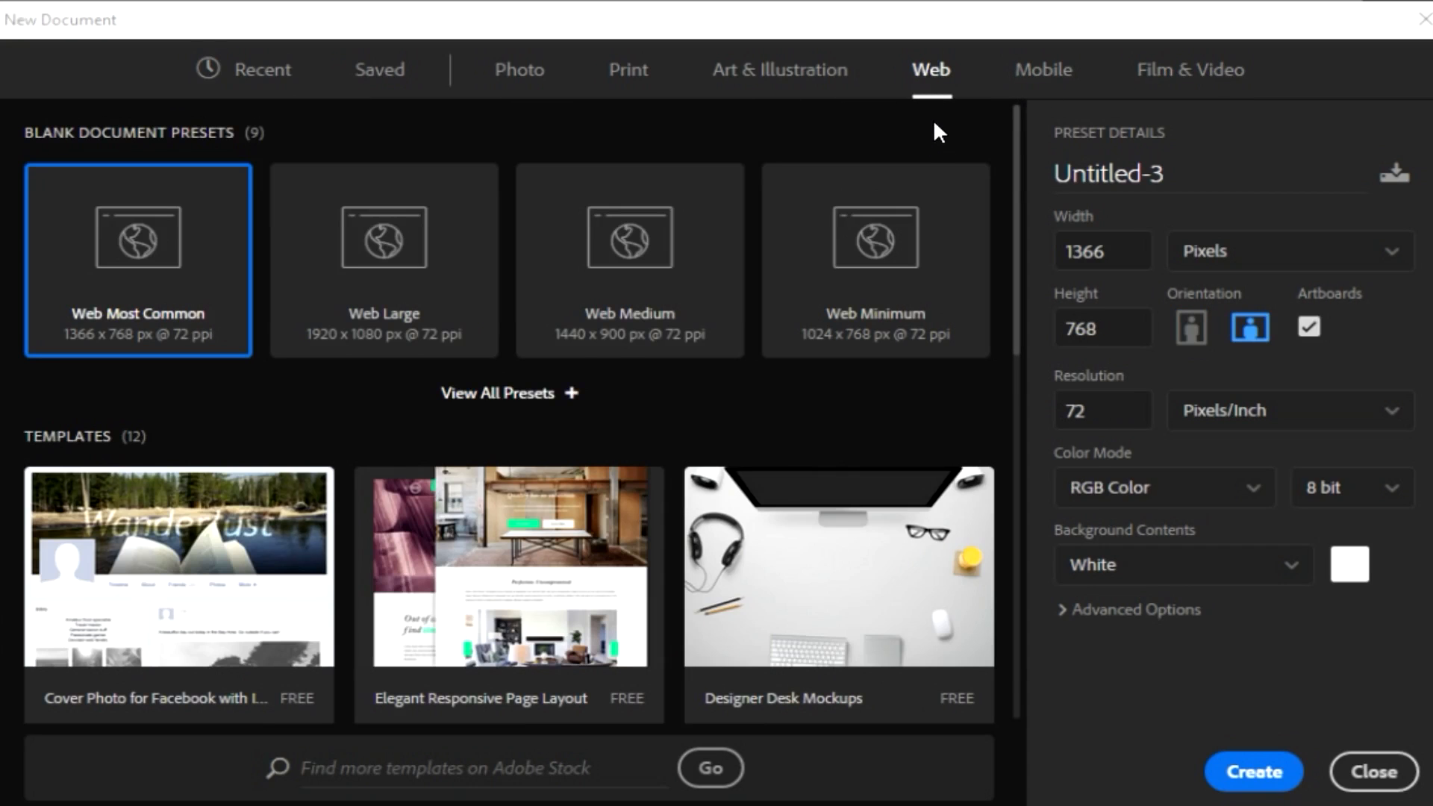
scroll(906, 478, down, 8)
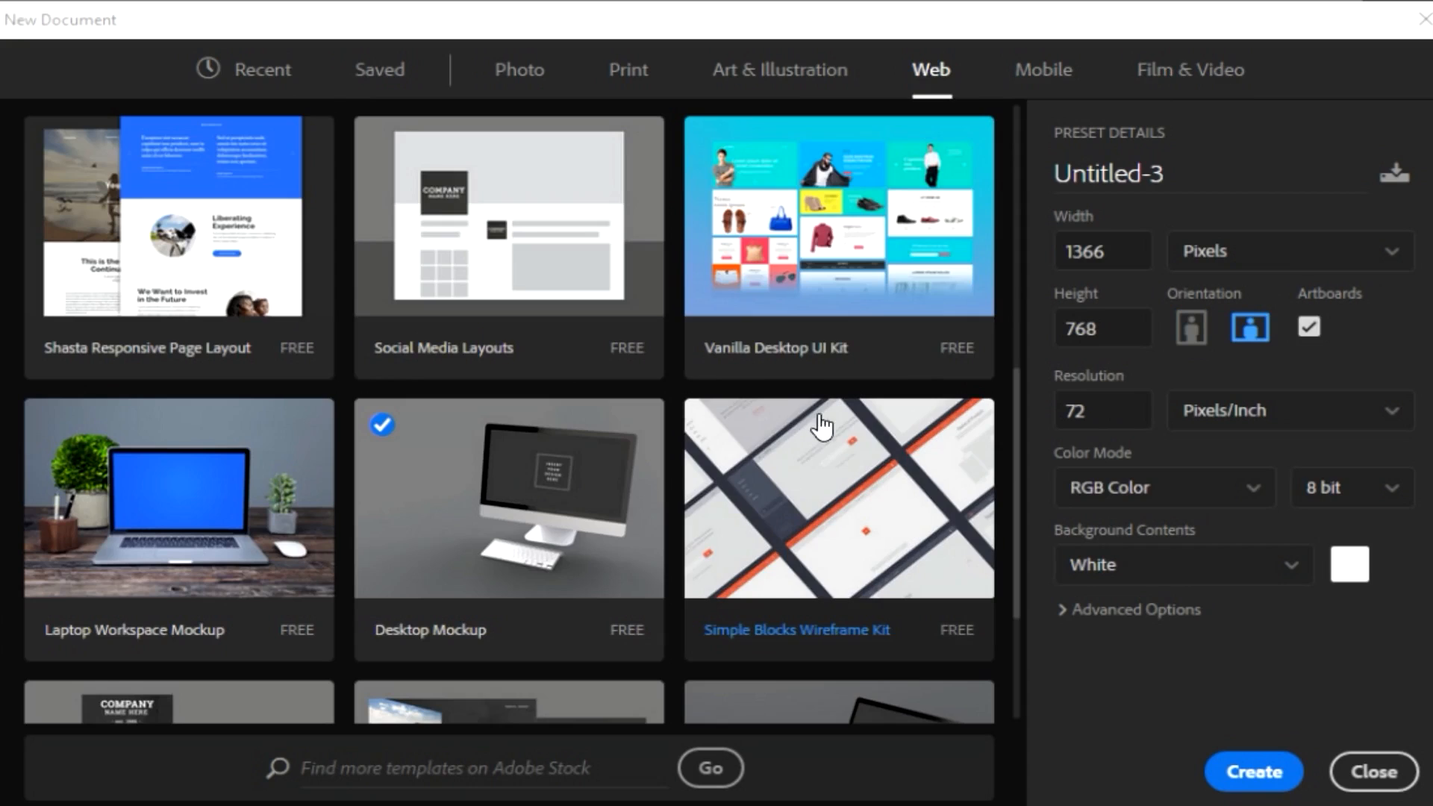
scroll(832, 425, down, 3)
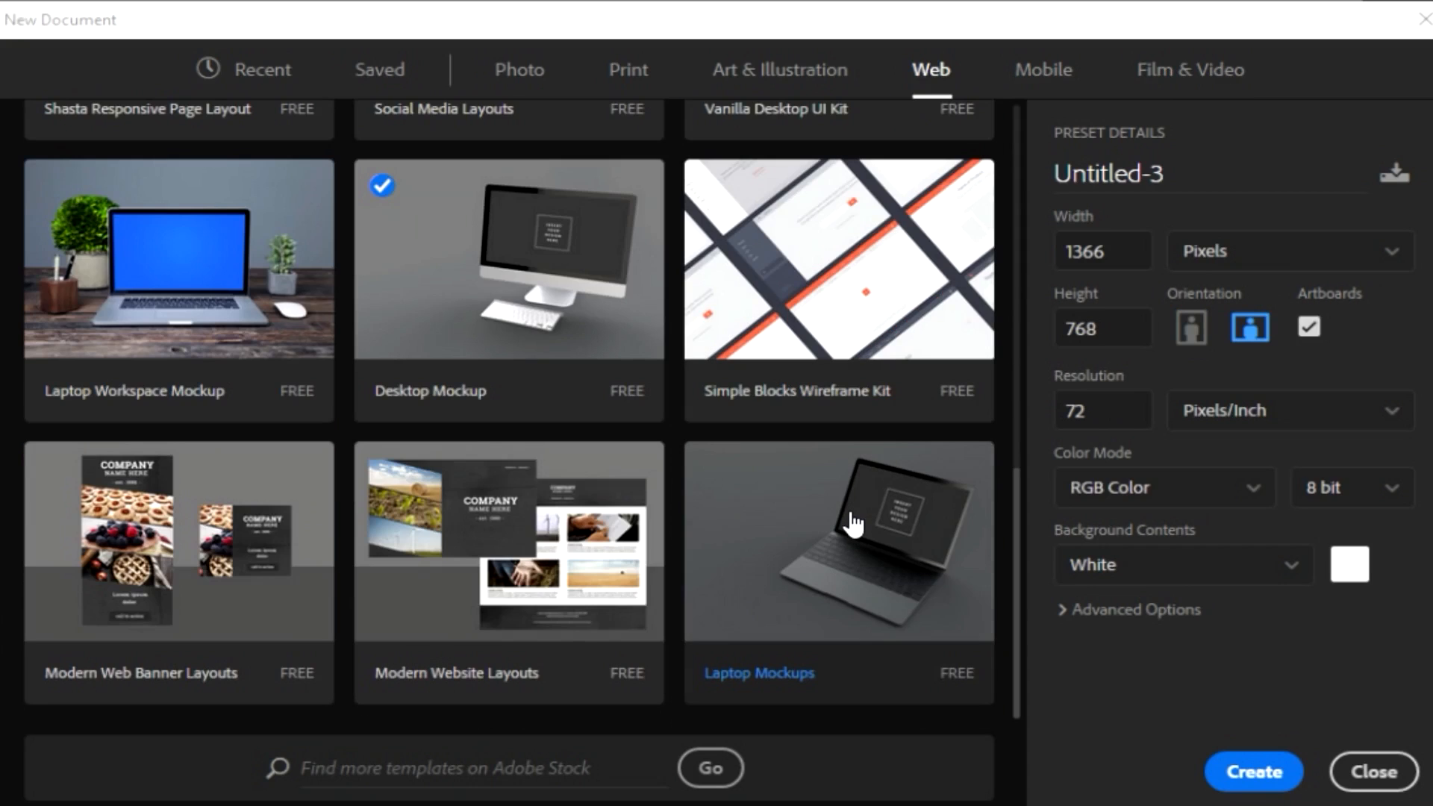
scroll(854, 515, up, 10)
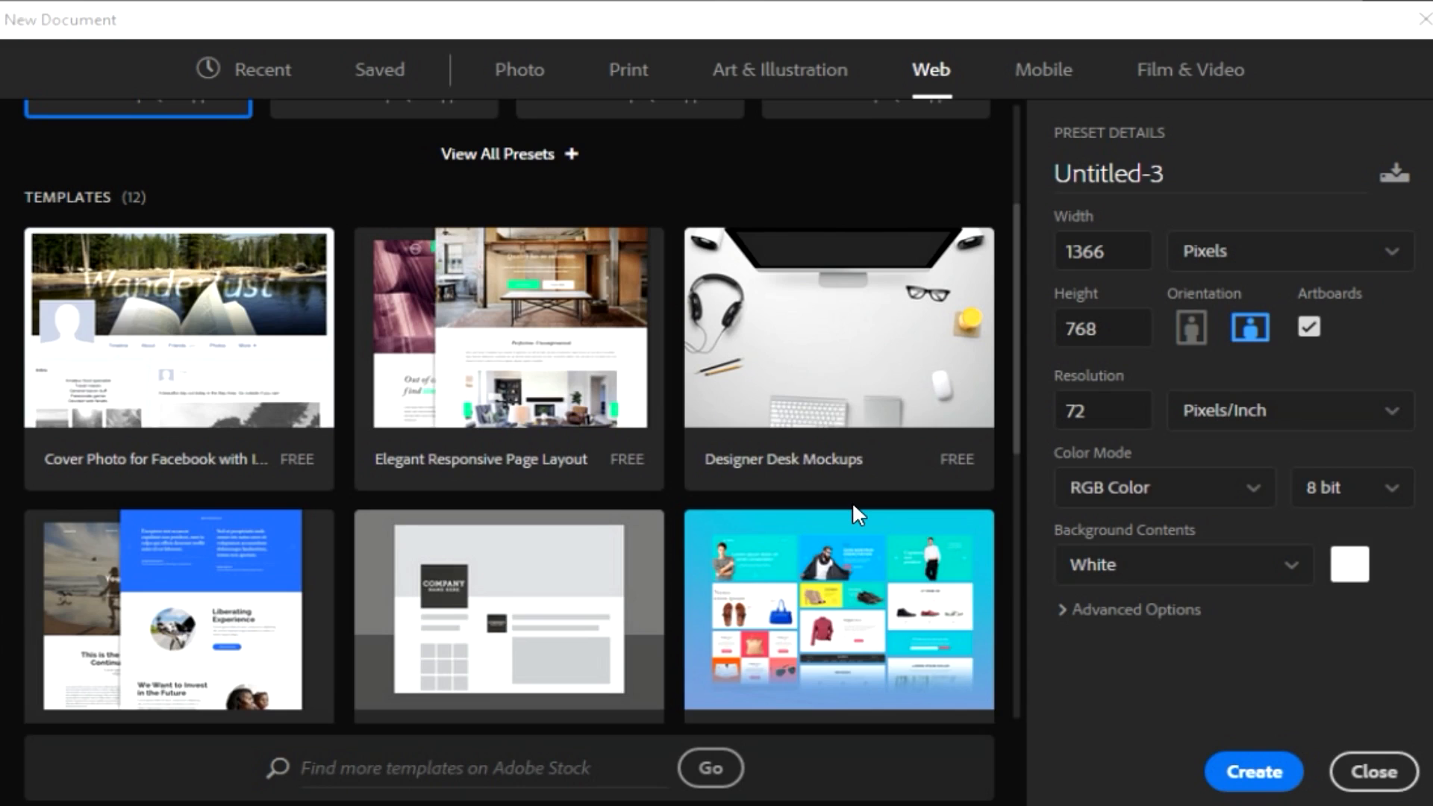
scroll(853, 508, up, 3)
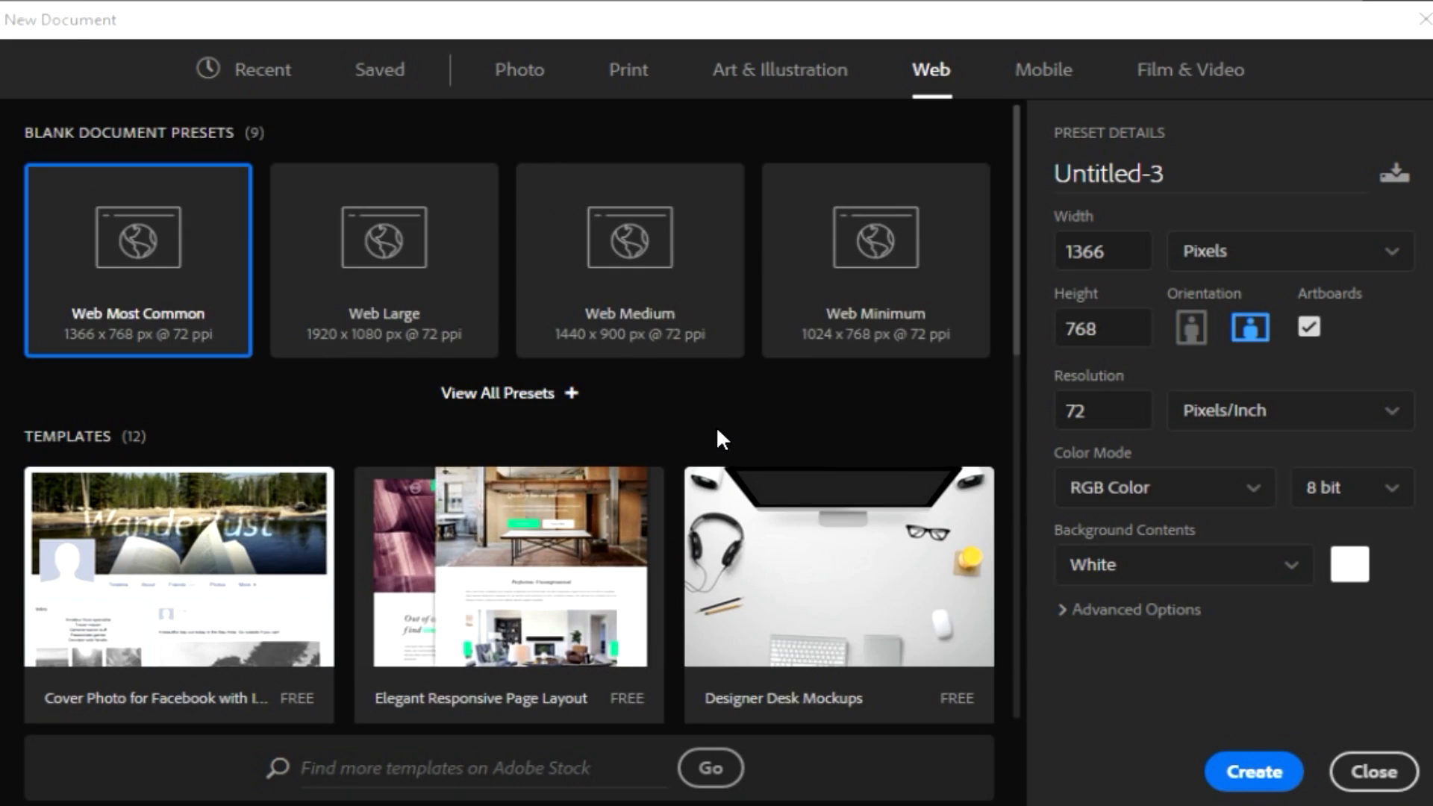
scroll(723, 427, down, 5)
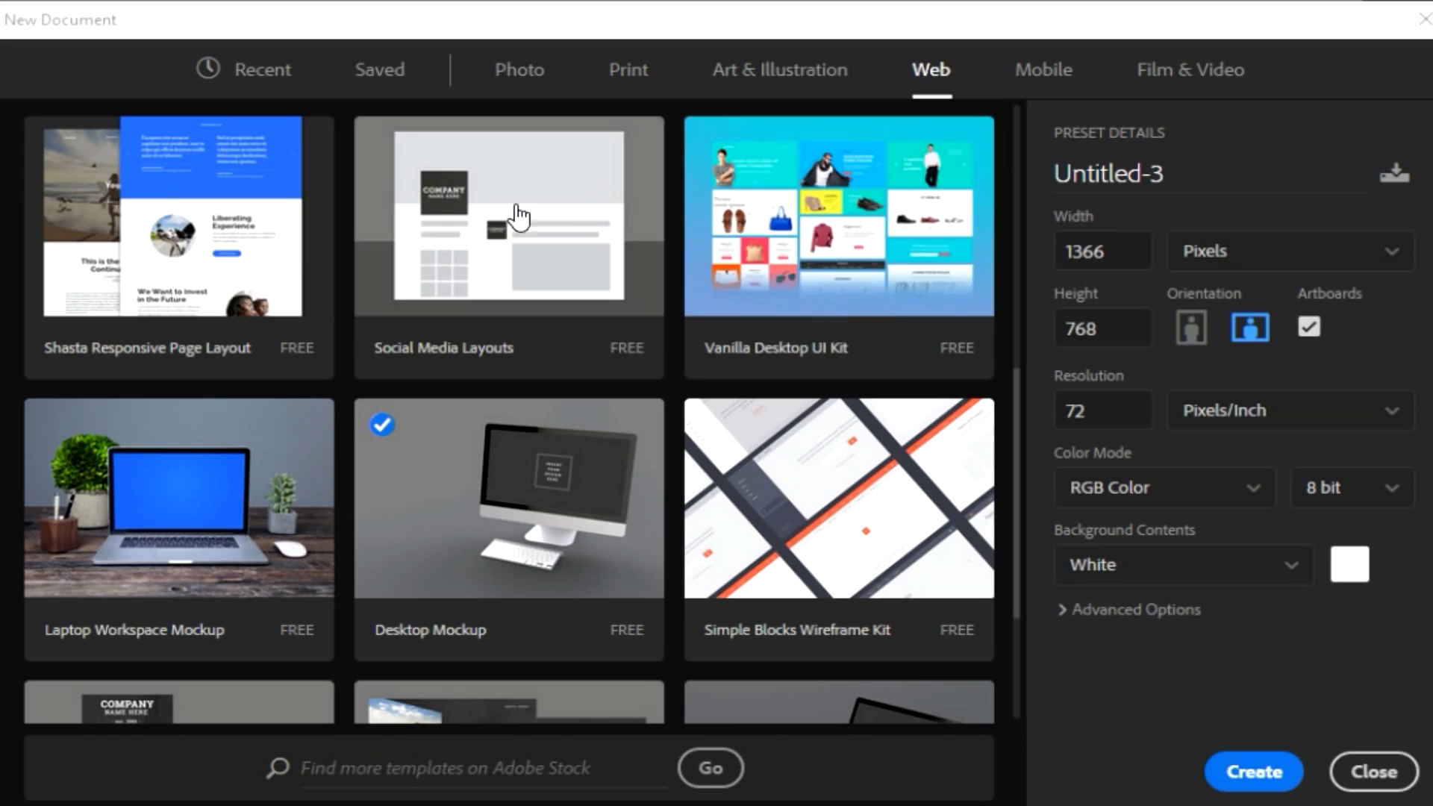
scroll(412, 365, down, 3)
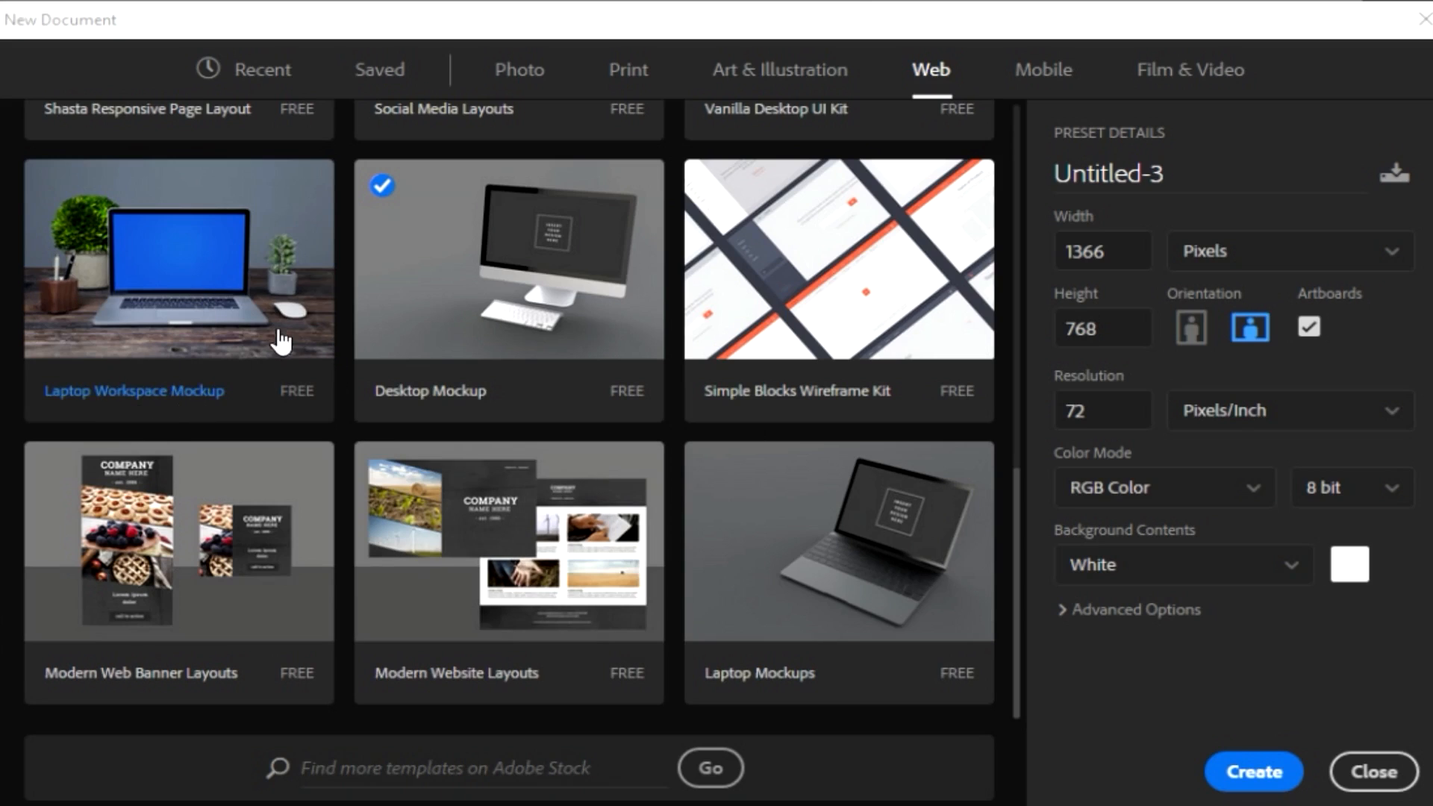
Preview both views of the Laptop Workspace Mockup template and close its preview
click(267, 257)
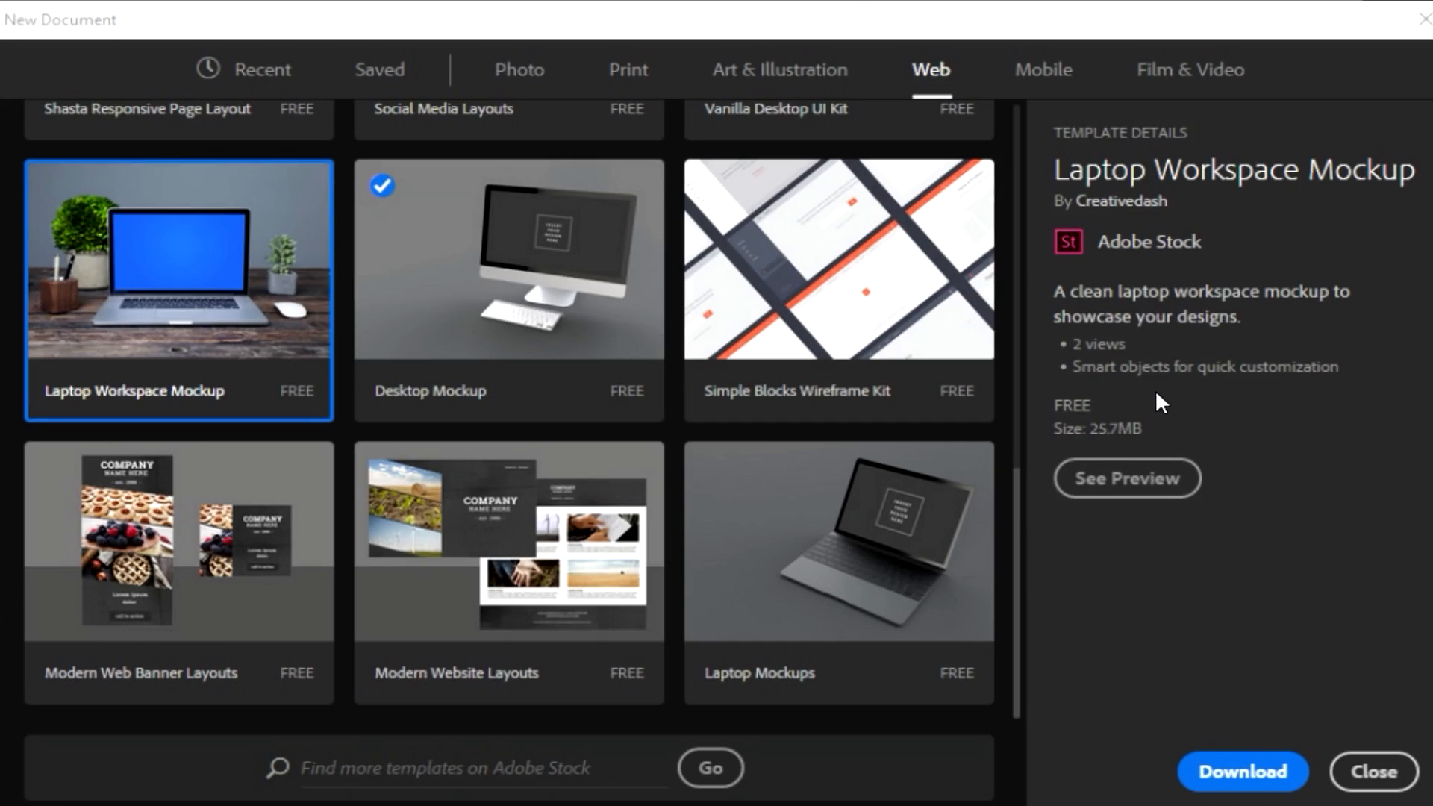
click(1130, 480)
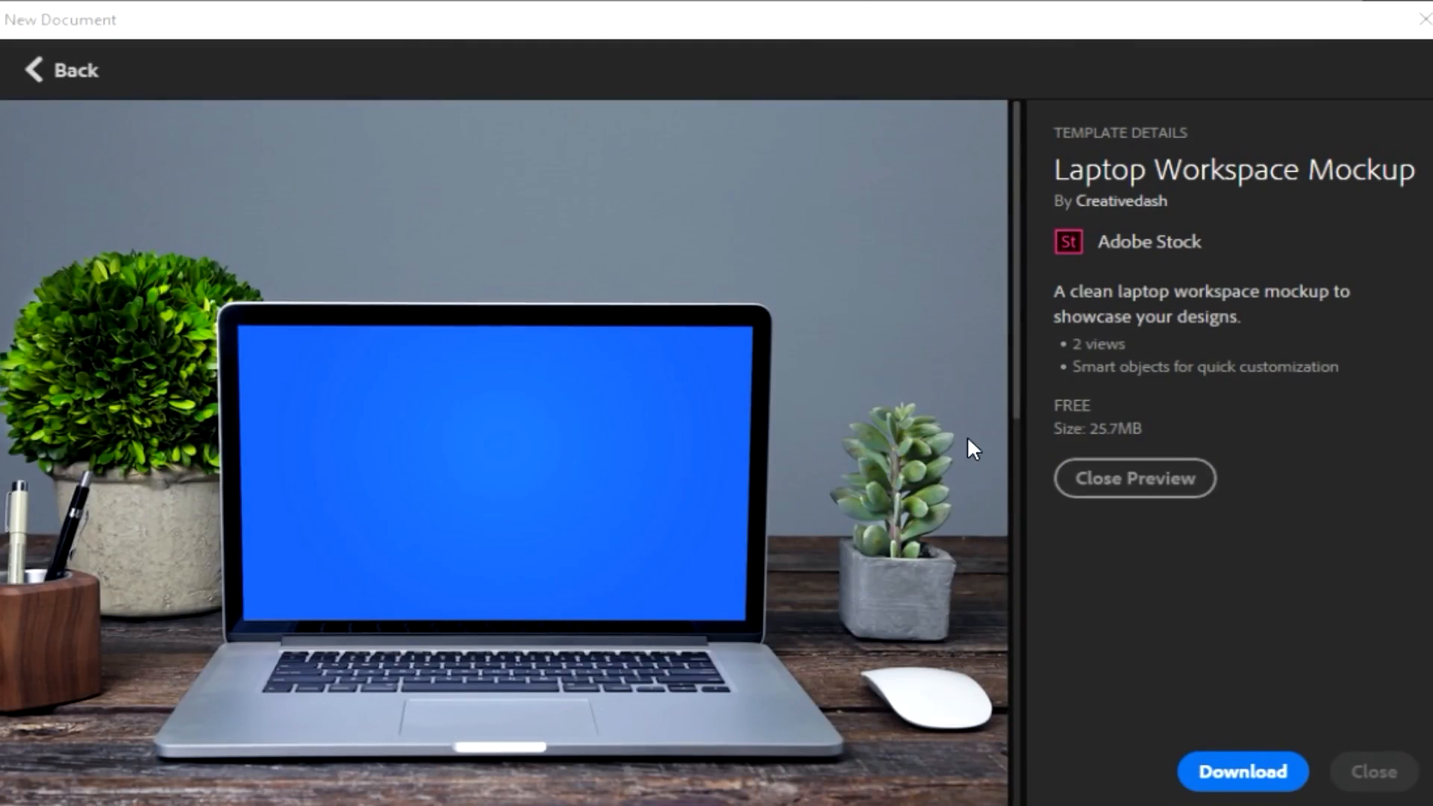
scroll(344, 357, down, 5)
scroll(344, 356, down, 3)
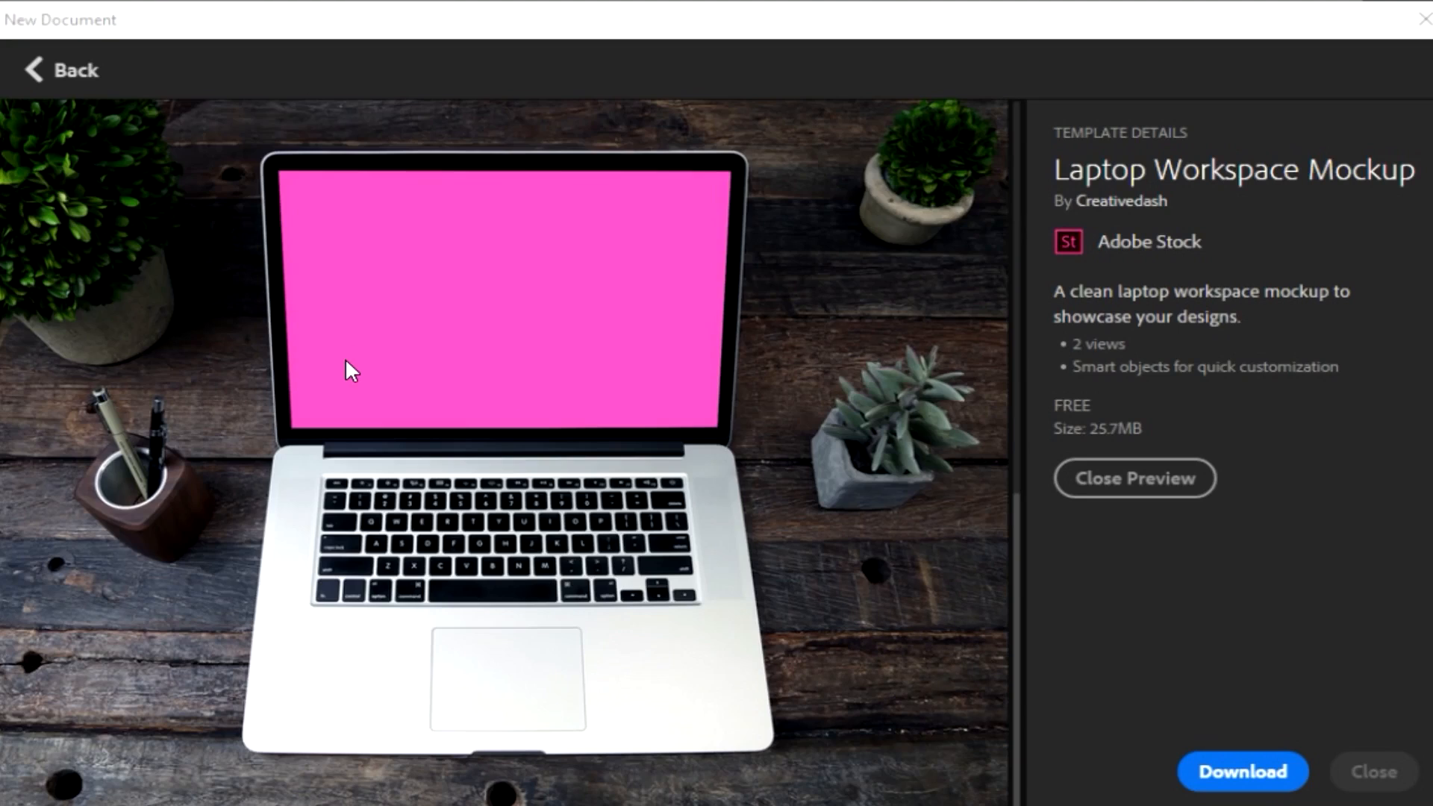
scroll(578, 416, down, 10)
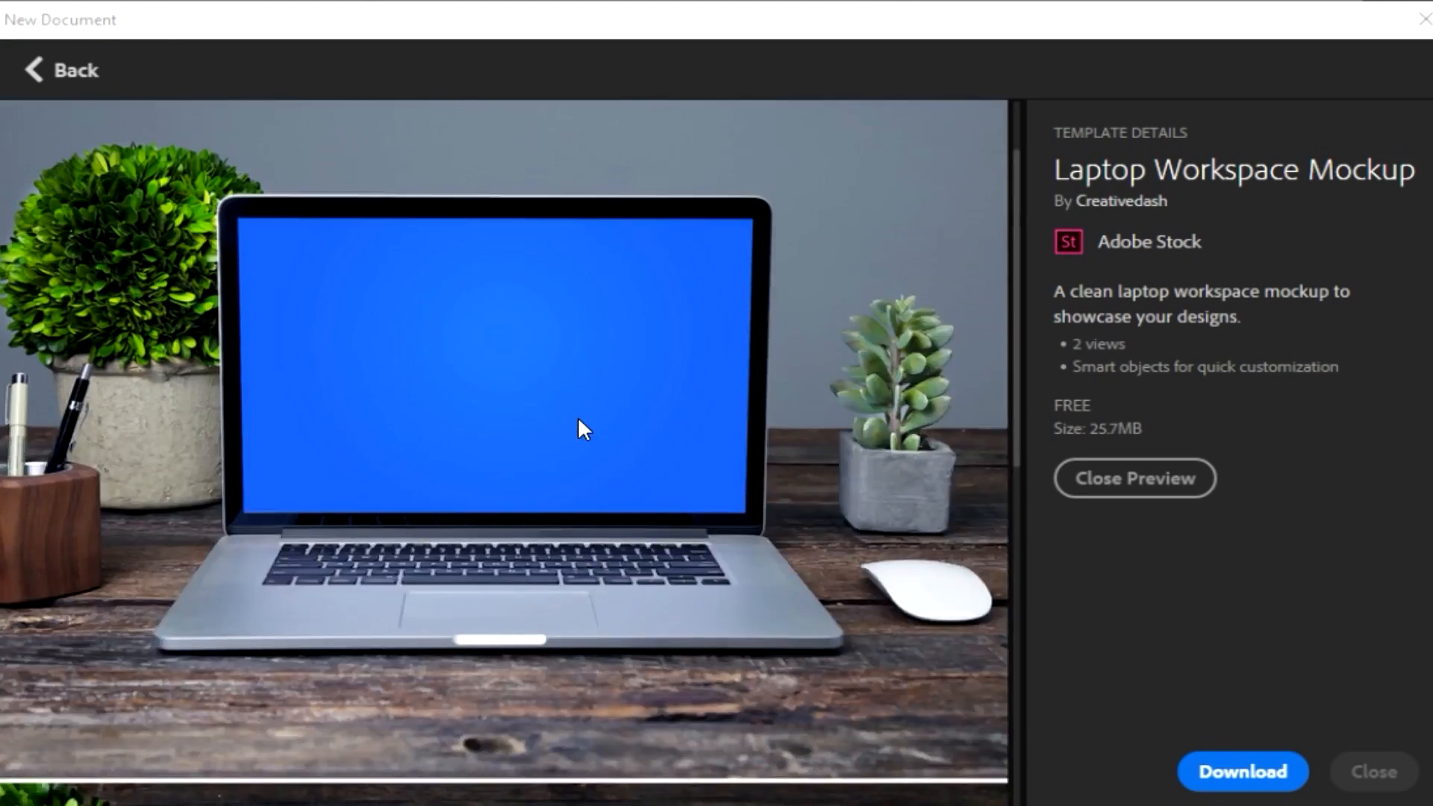
scroll(578, 416, up, 1)
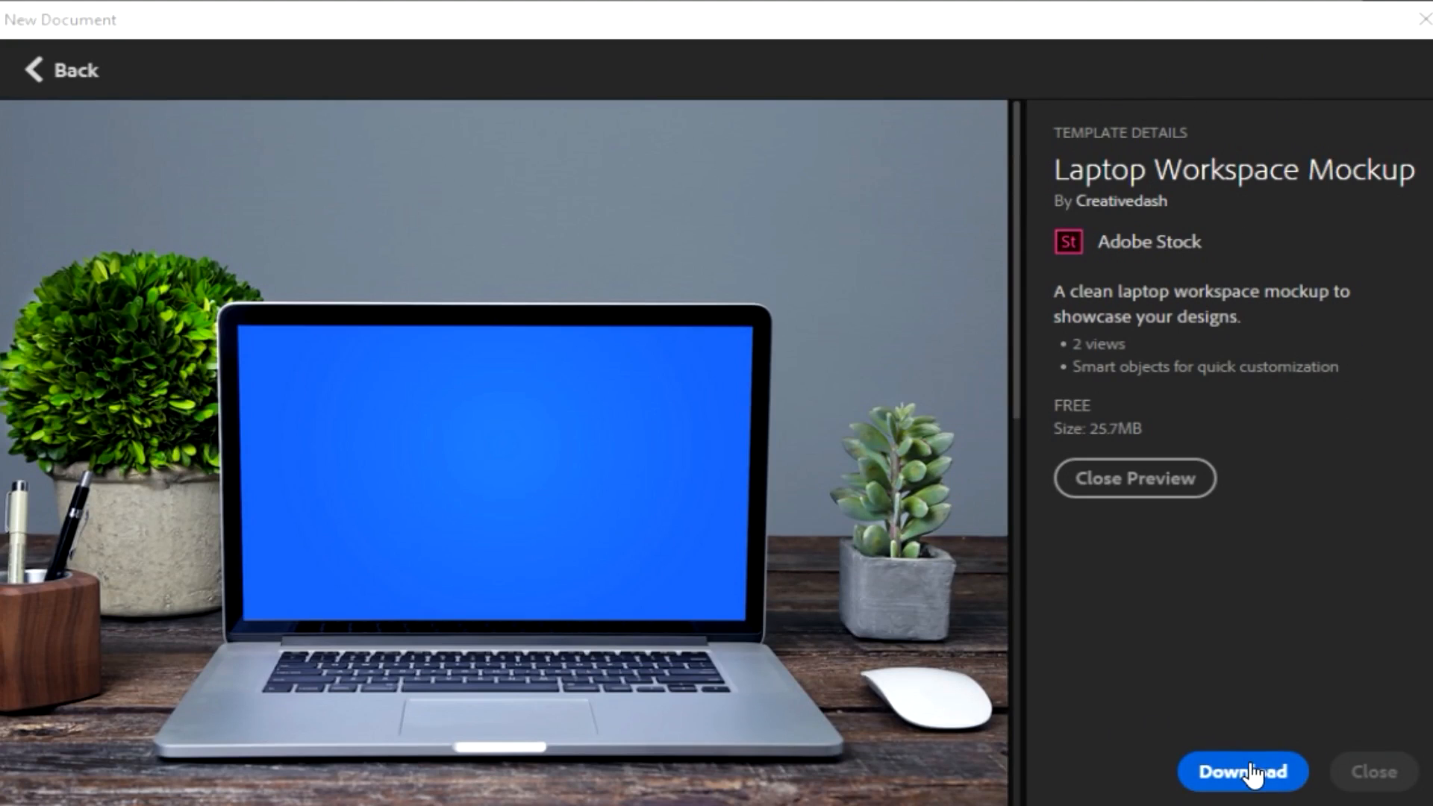
click(1114, 485)
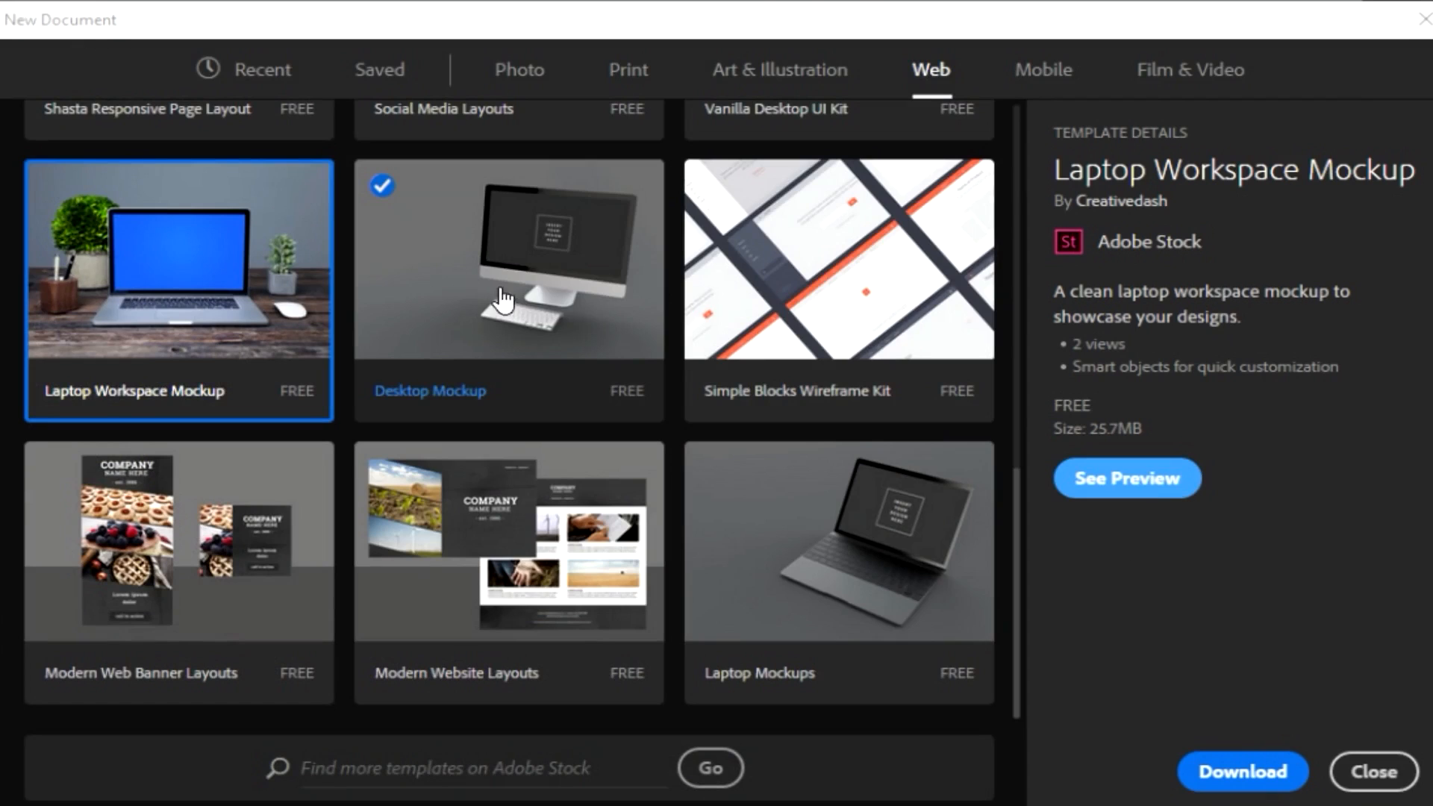
Show the Desktop Mockup template's details and close the New Document window to return to the open documents
click(533, 306)
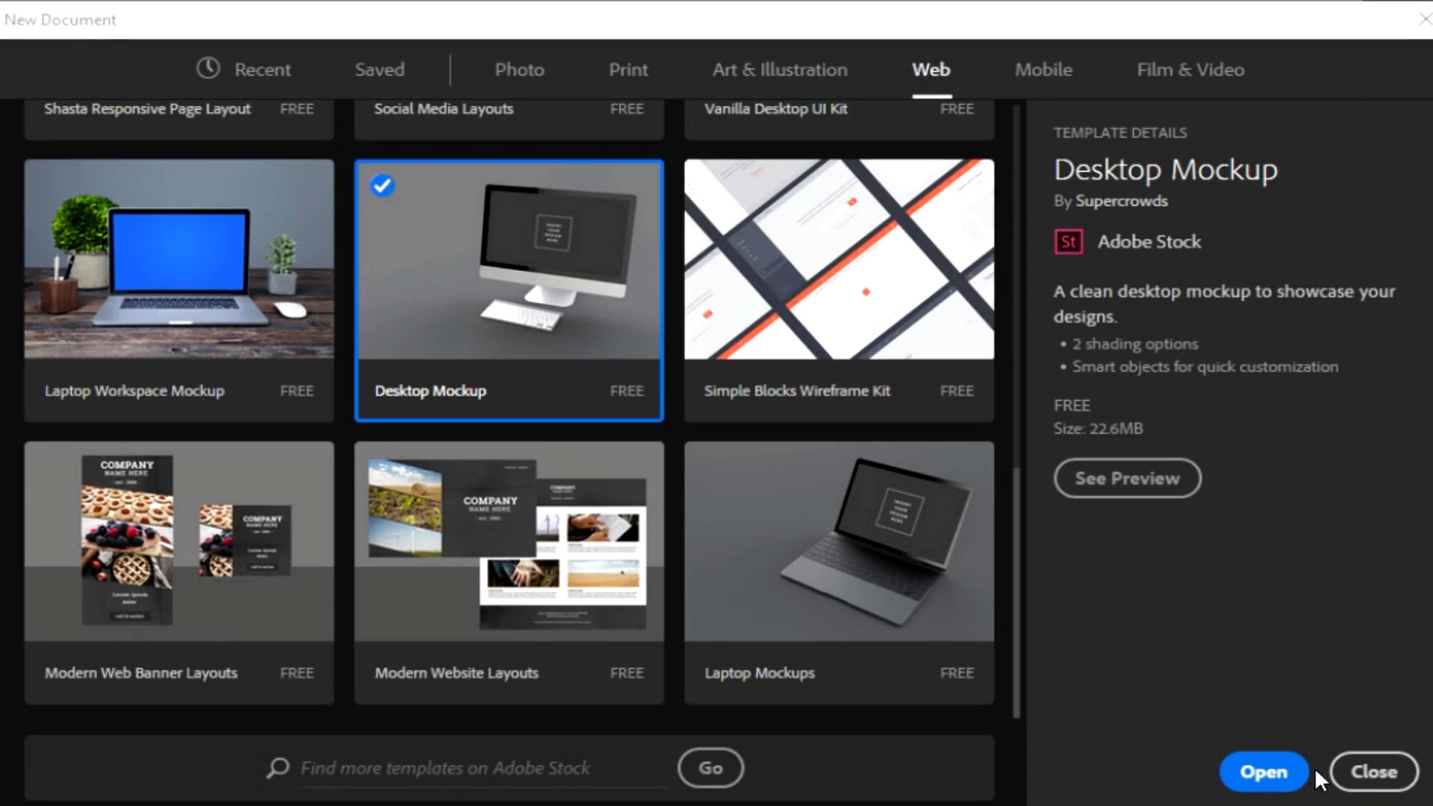
click(1356, 779)
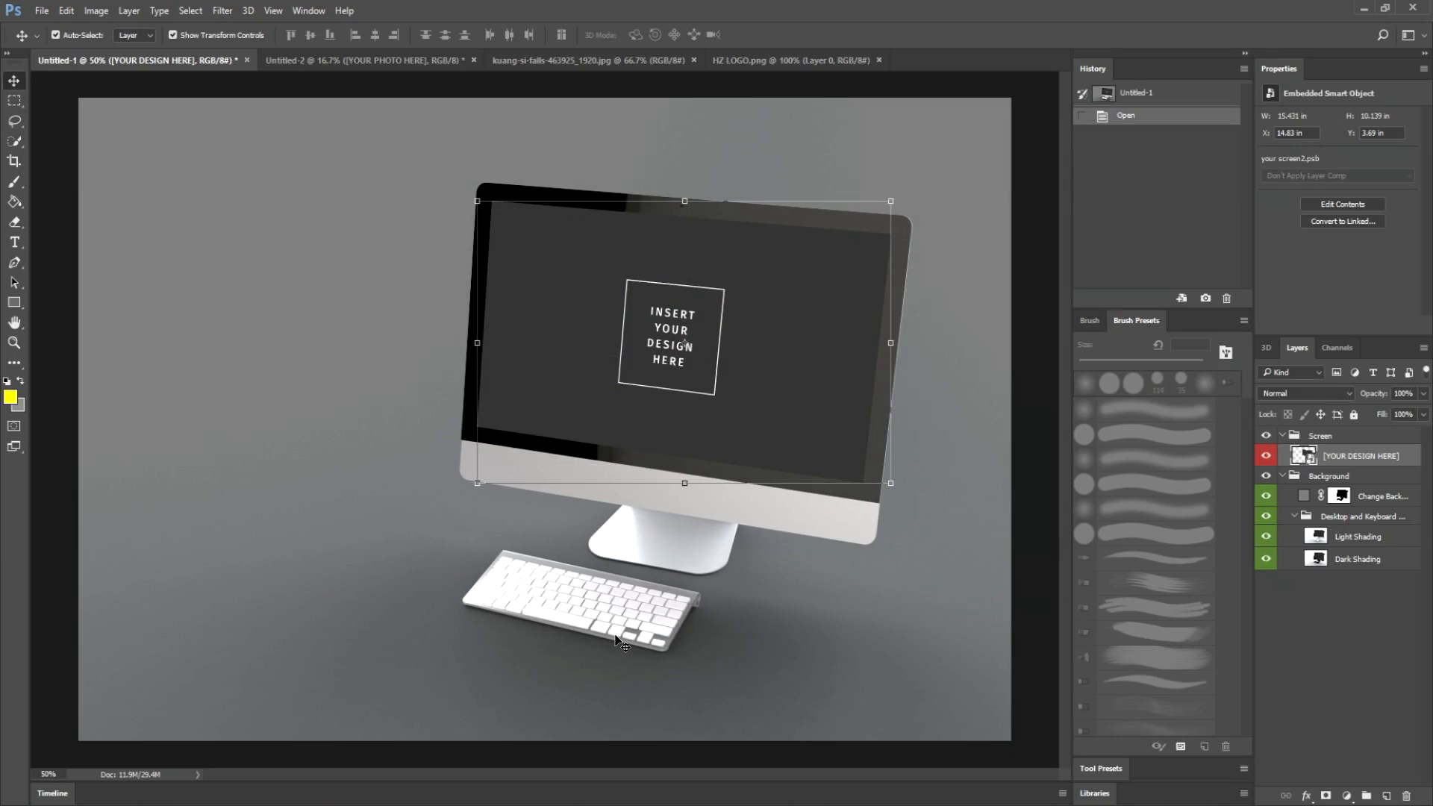
Inspect the screen placeholder, stand and keyboard of the open desktop mockup up close at 100%
key(ctrl+plus)
scroll(821, 532, down, 1)
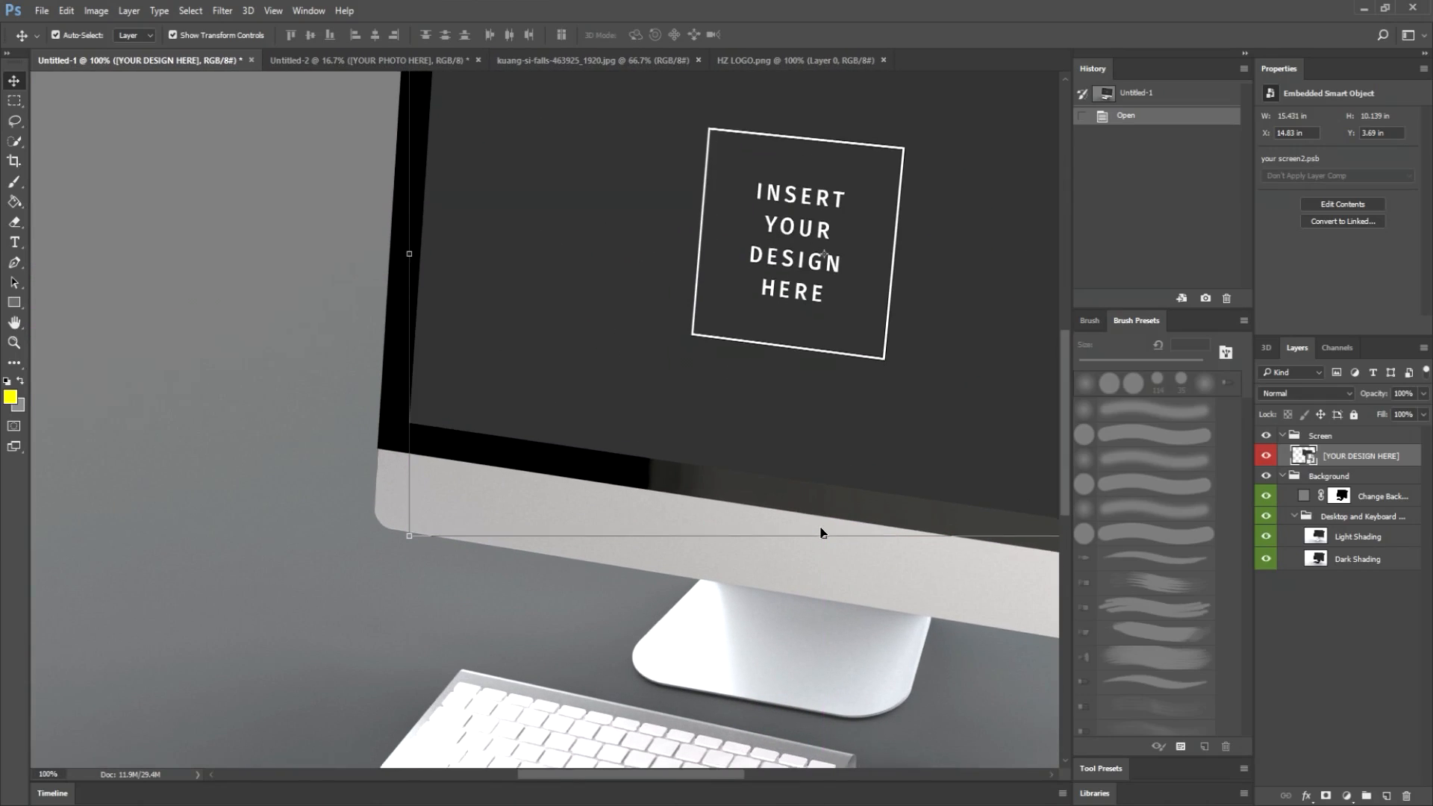
scroll(821, 532, down, 3)
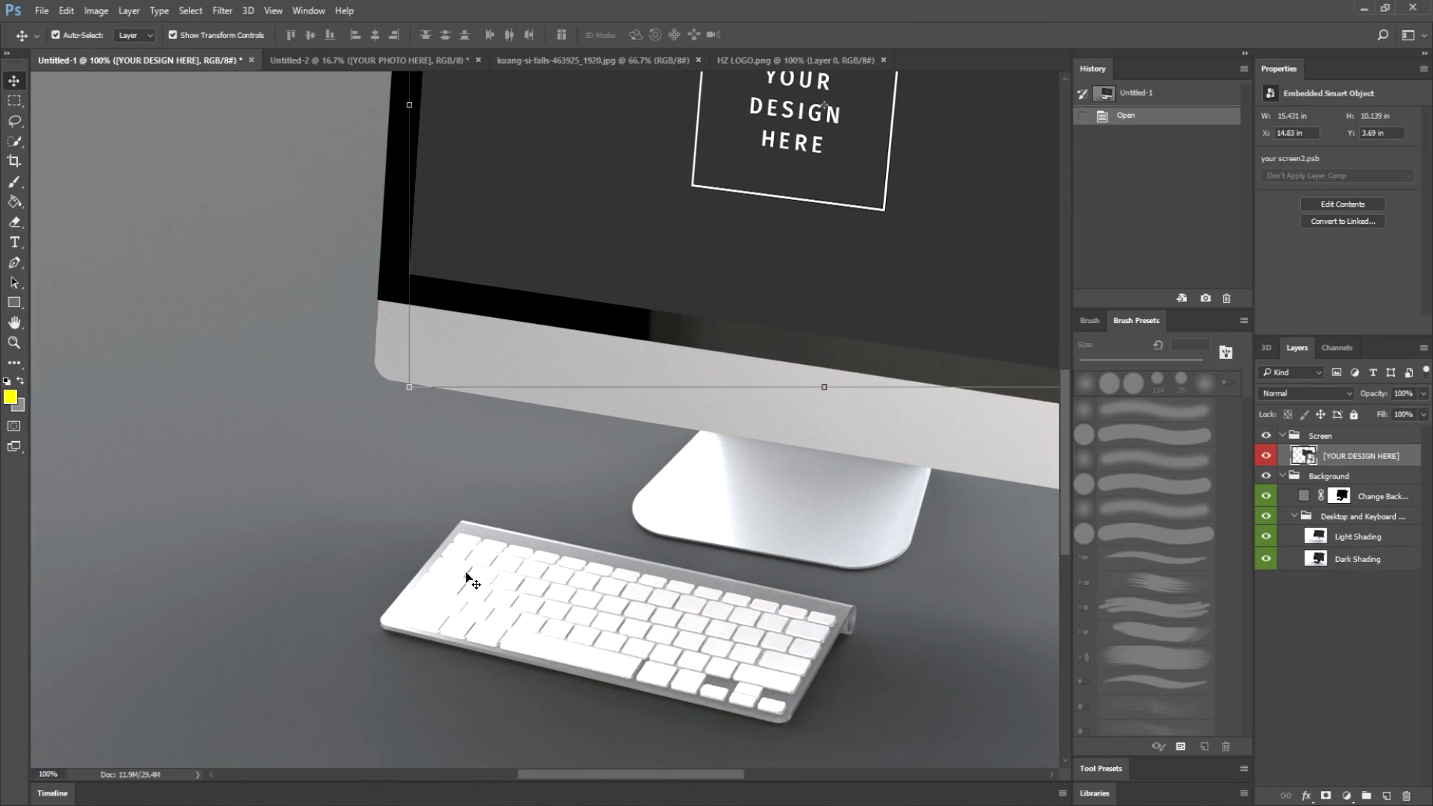
scroll(825, 605, up, 5)
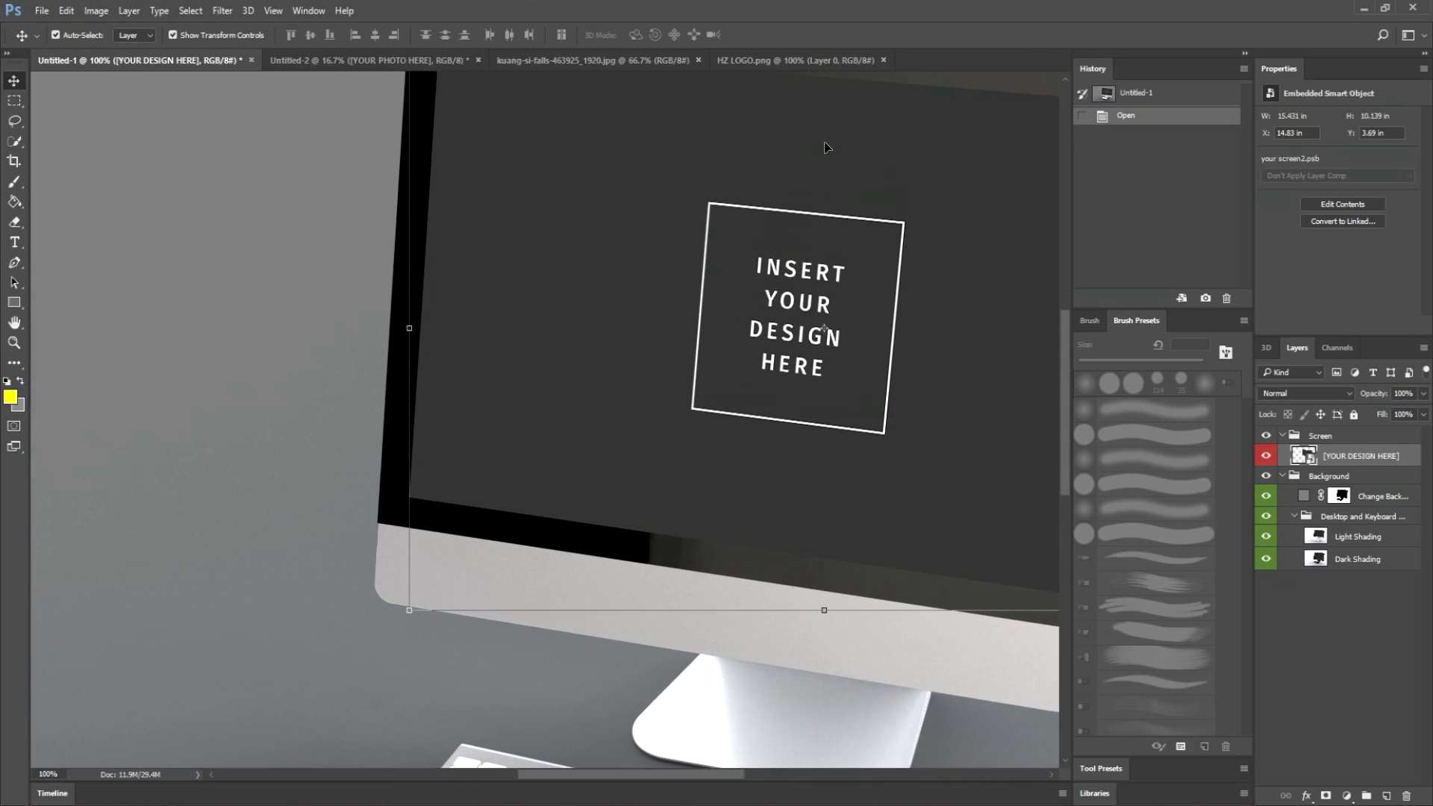
key(ctrl+minus)
key(ctrl+minus)
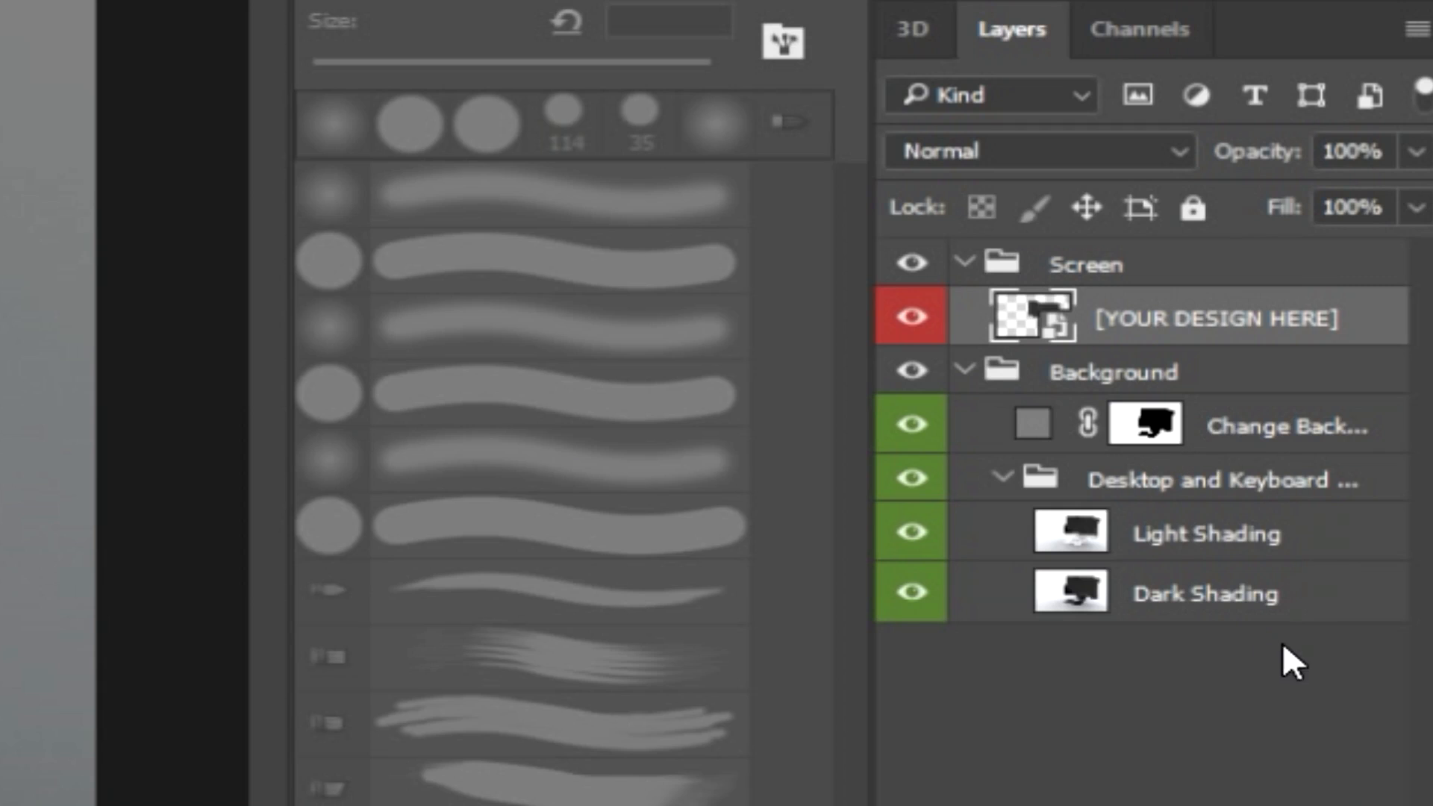
Examine the mockup's layer structure by collapsing and re-expanding the Desktop and Keyboard group and the Background group
click(1004, 478)
click(1004, 478)
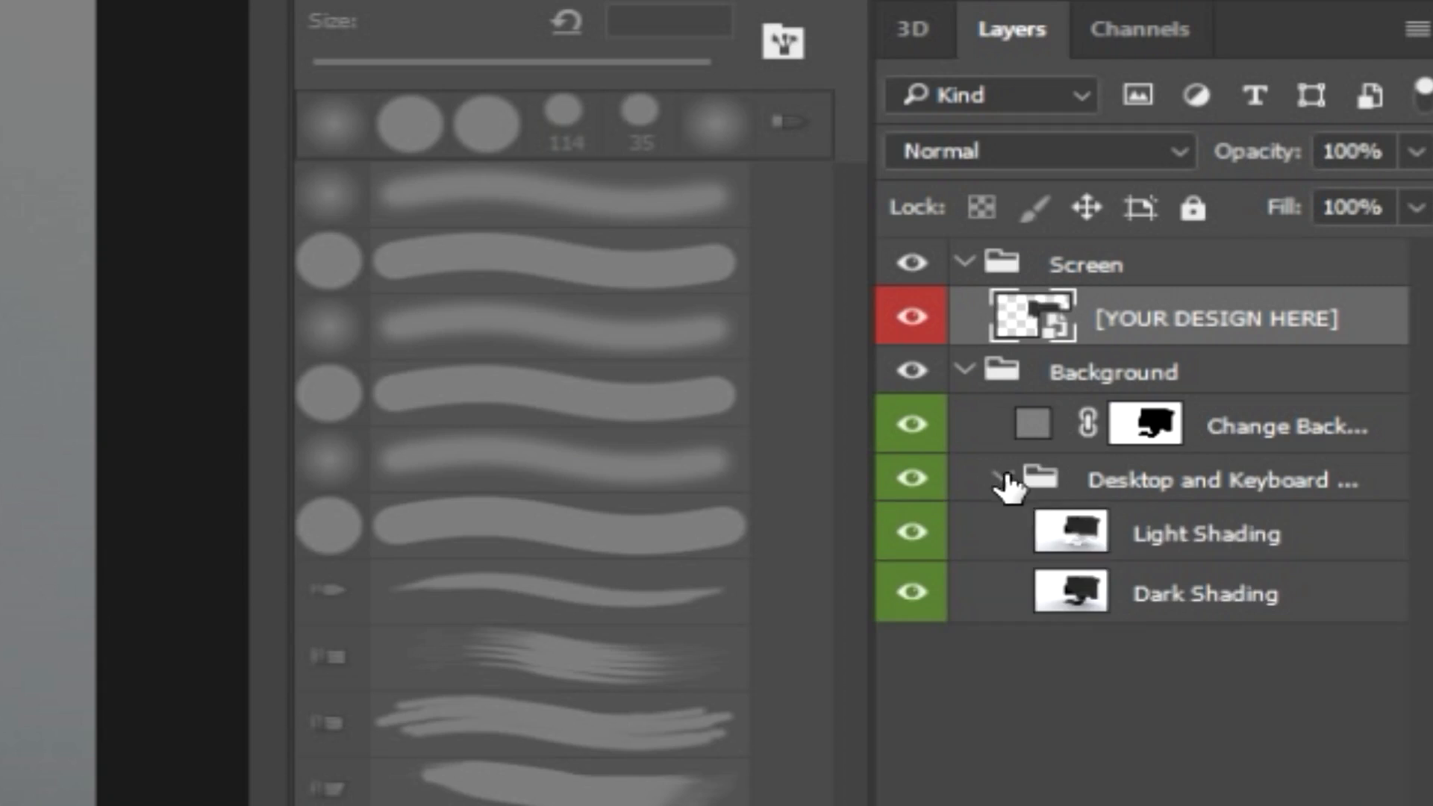
click(948, 371)
click(961, 370)
click(961, 370)
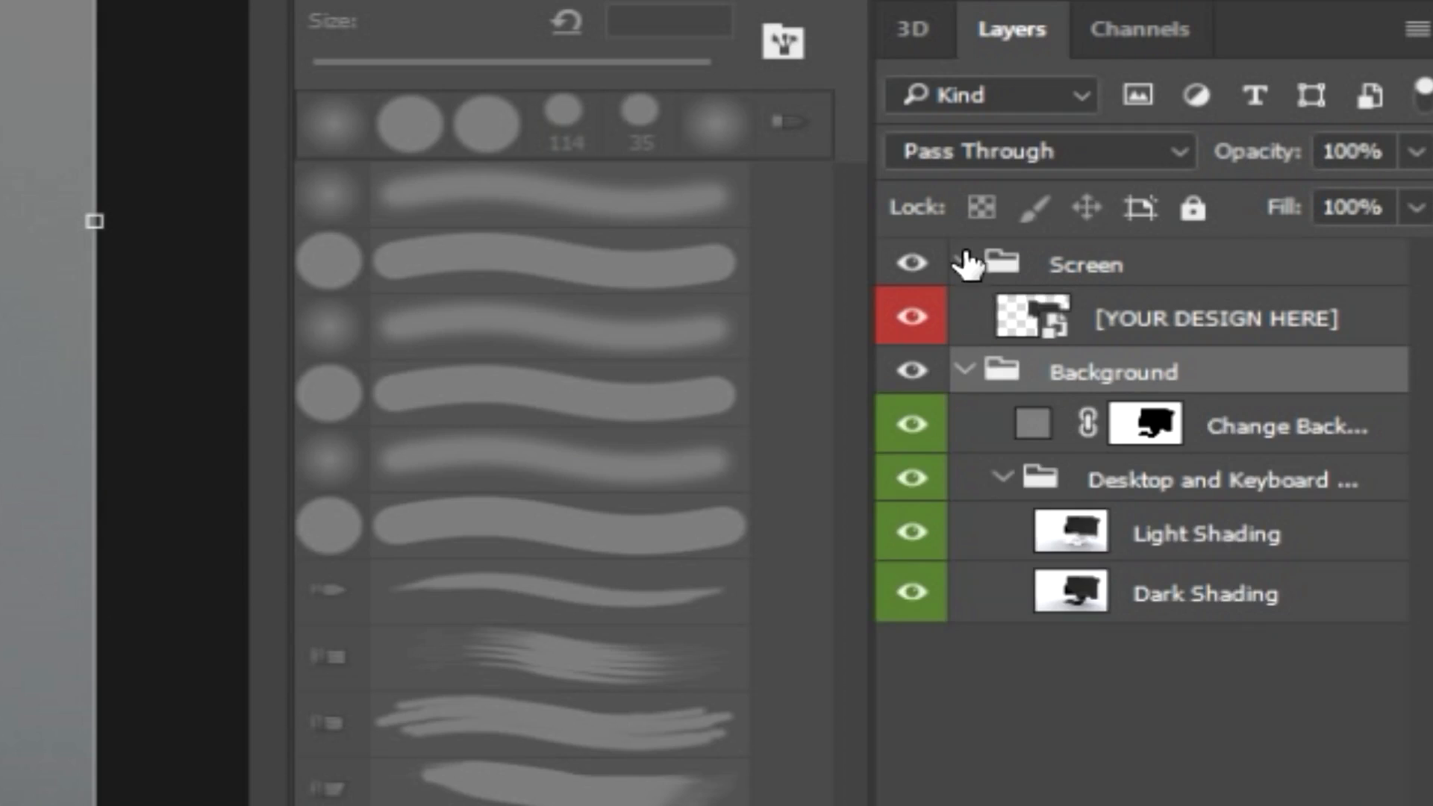
Open the contents of the [YOUR DESIGN HERE] smart object for editing, leaving its missing fonts unresolved
click(1049, 321)
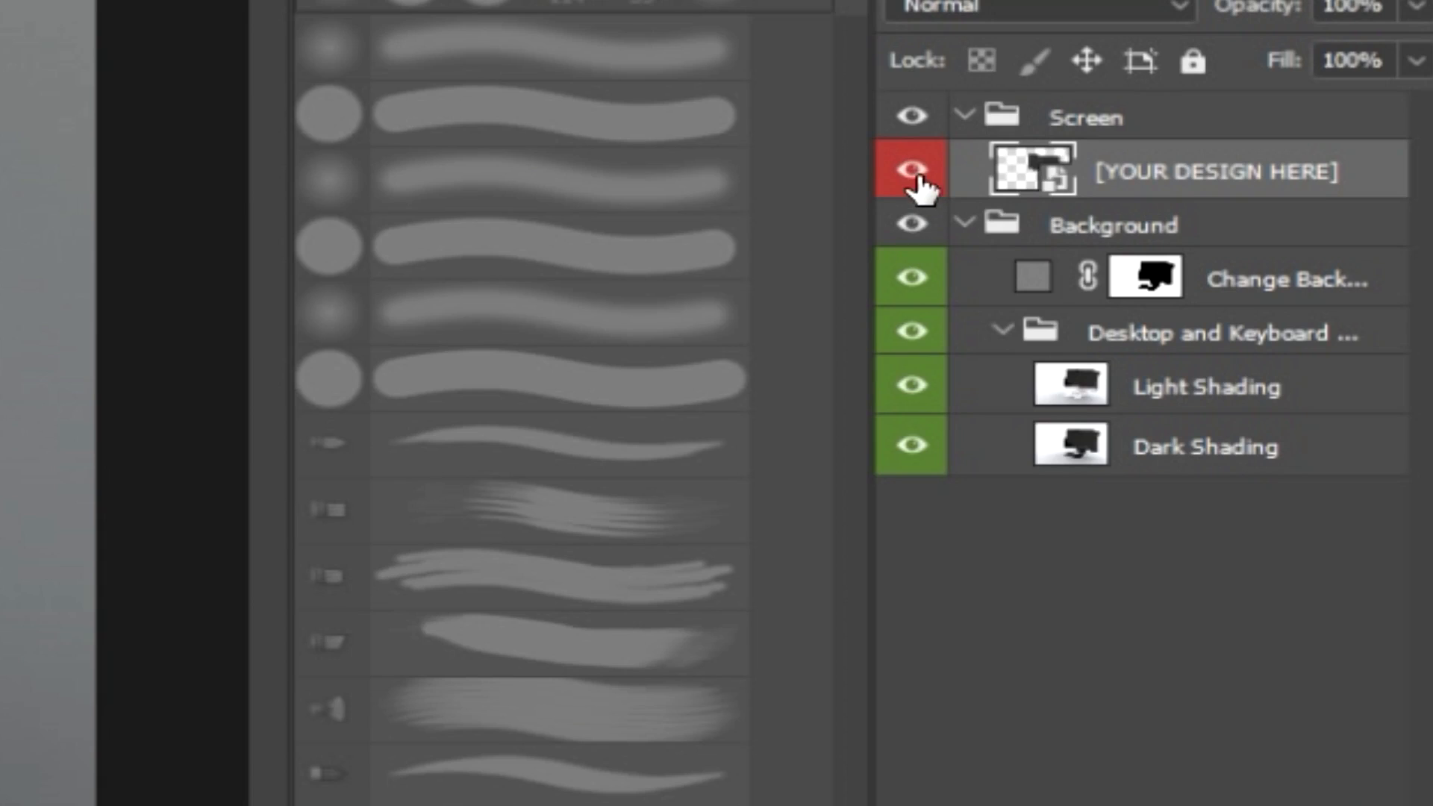
double_click(1034, 173)
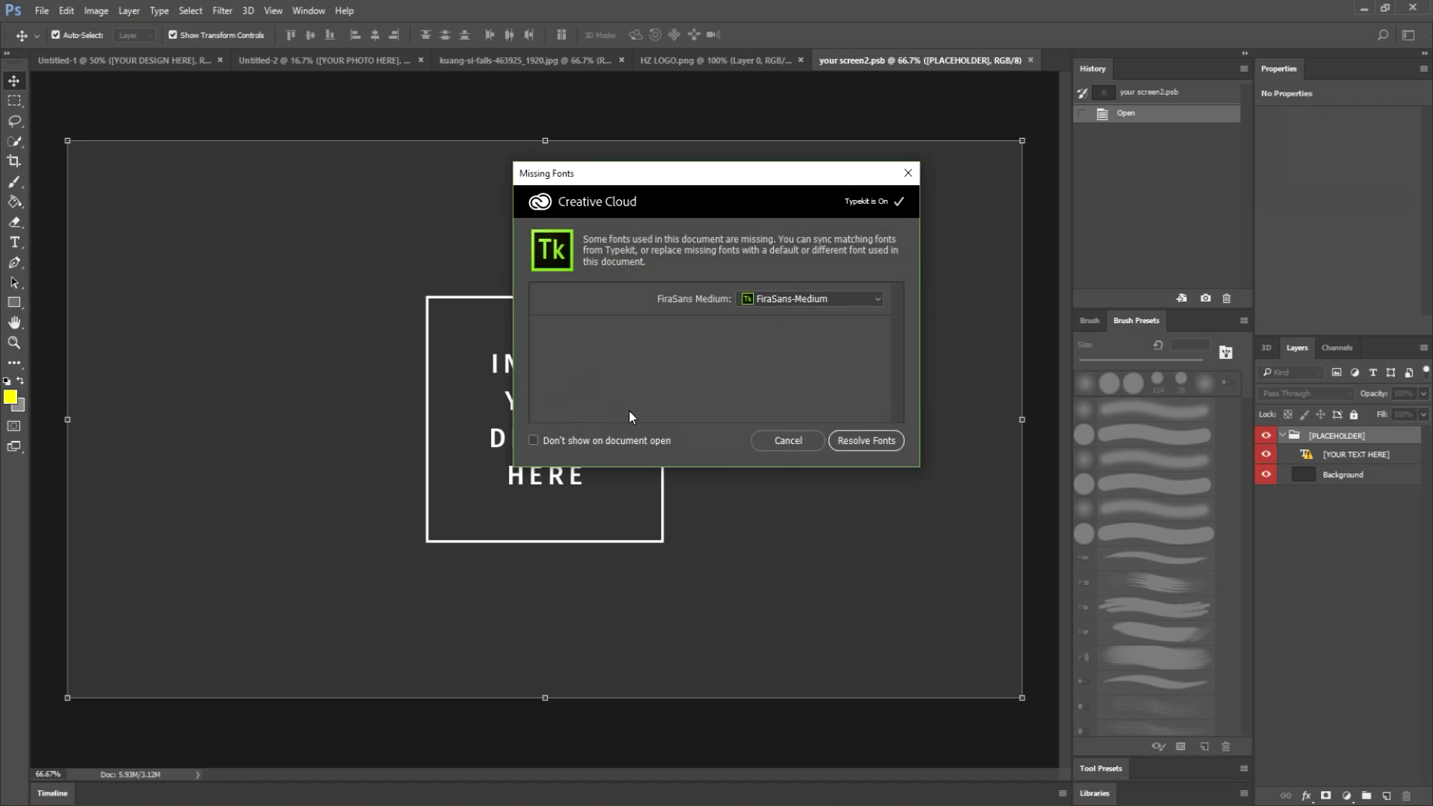
click(786, 441)
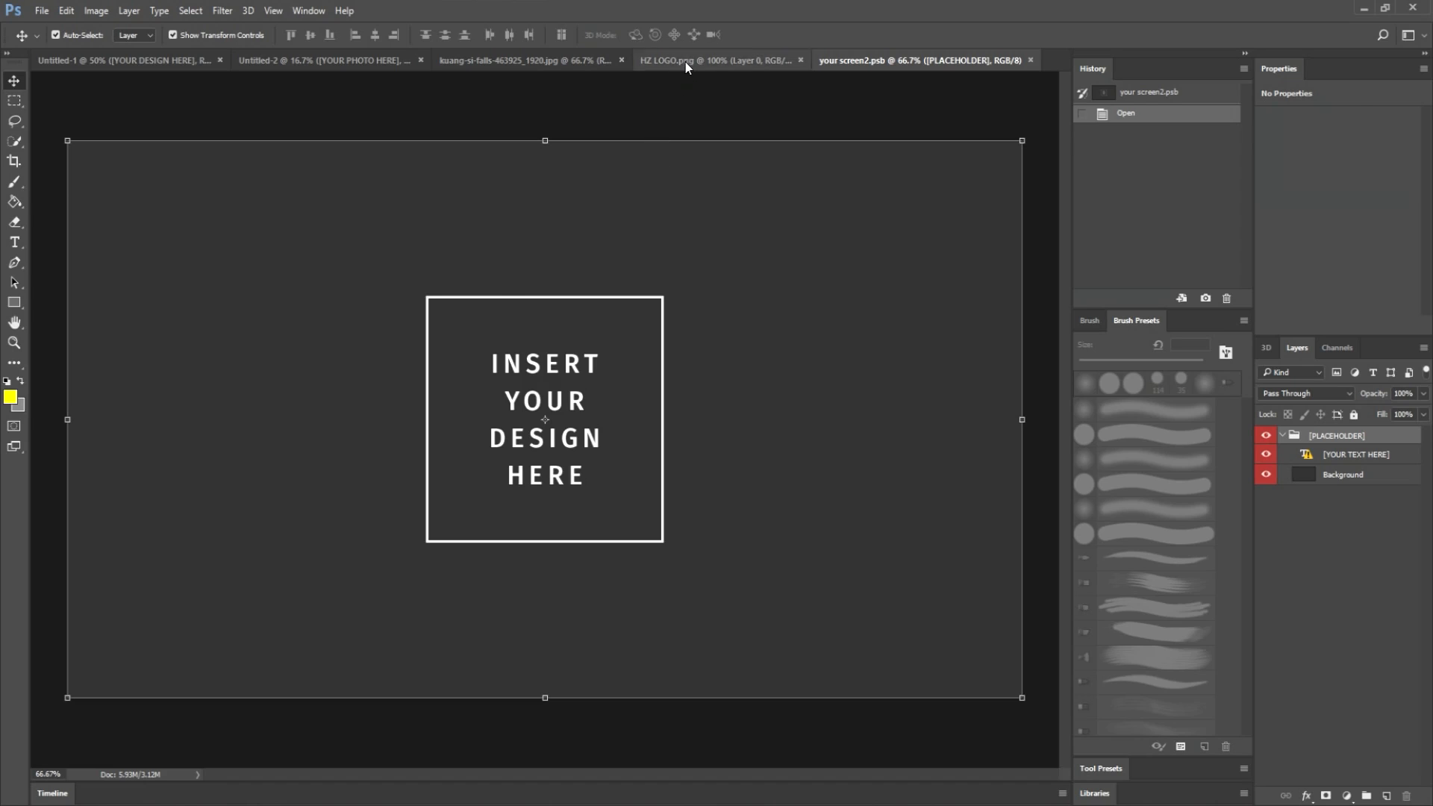
Copy the entire HZ LOGO.png image and paste it into the your screen2.psb document
click(685, 61)
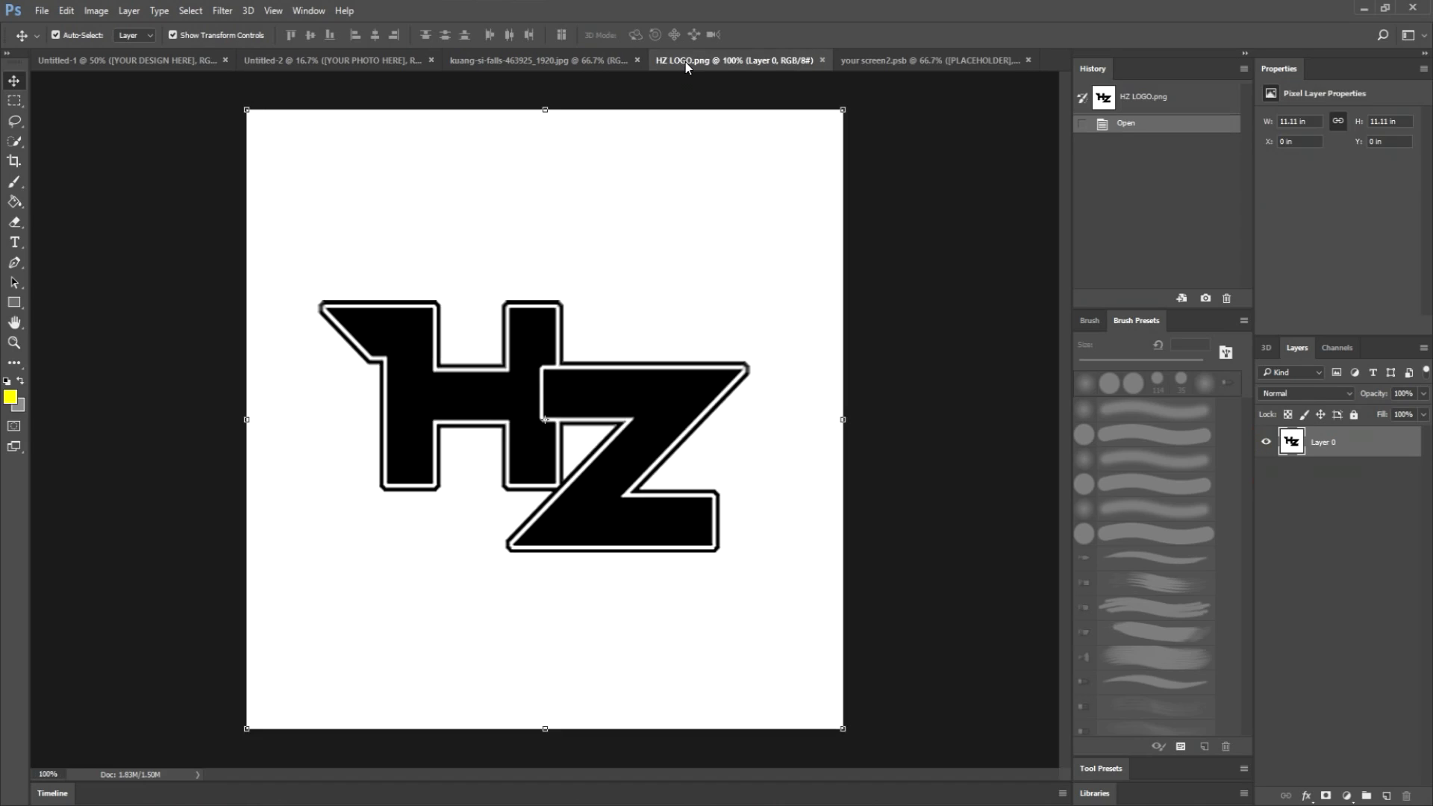
key(ctrl+a)
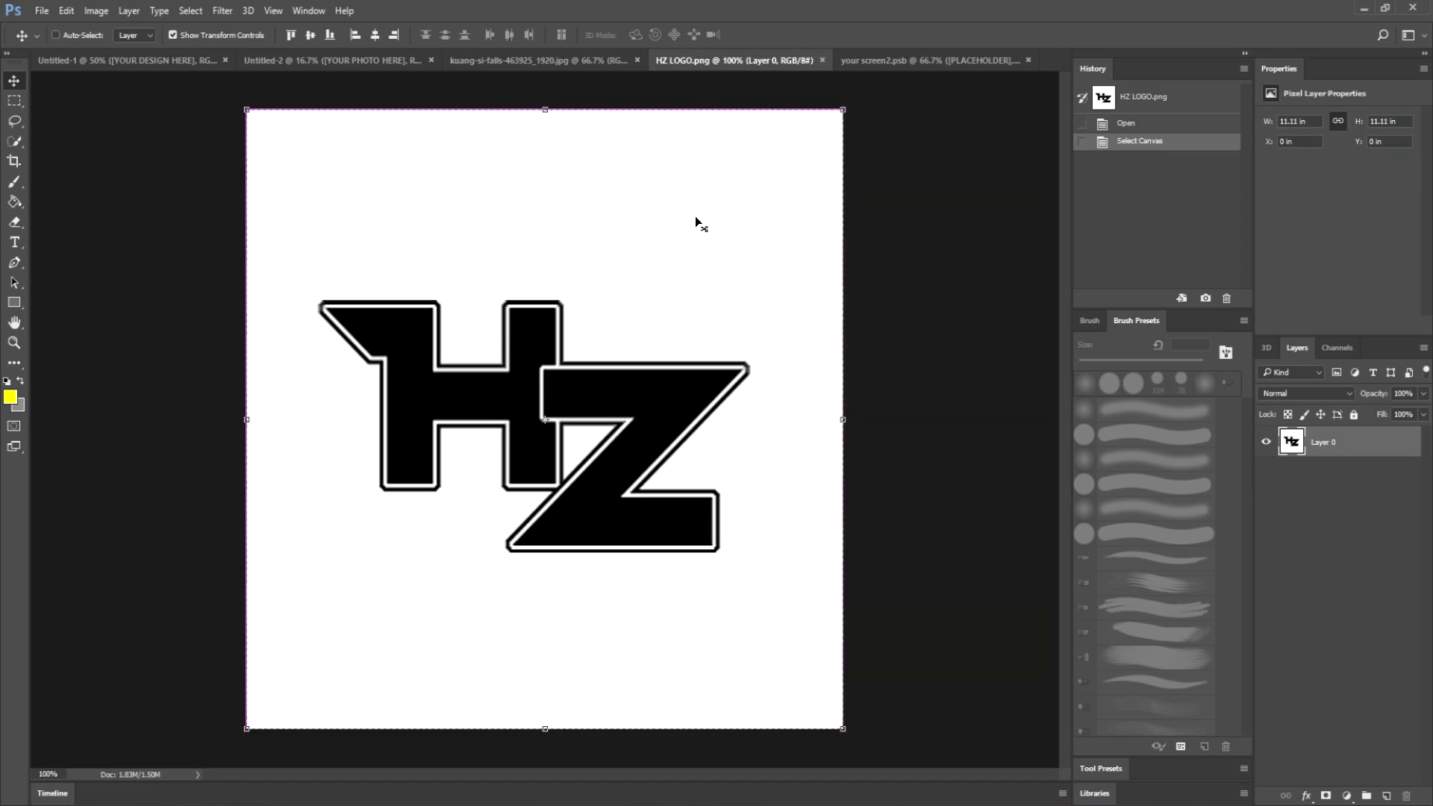
click(906, 61)
key(ctrl+v)
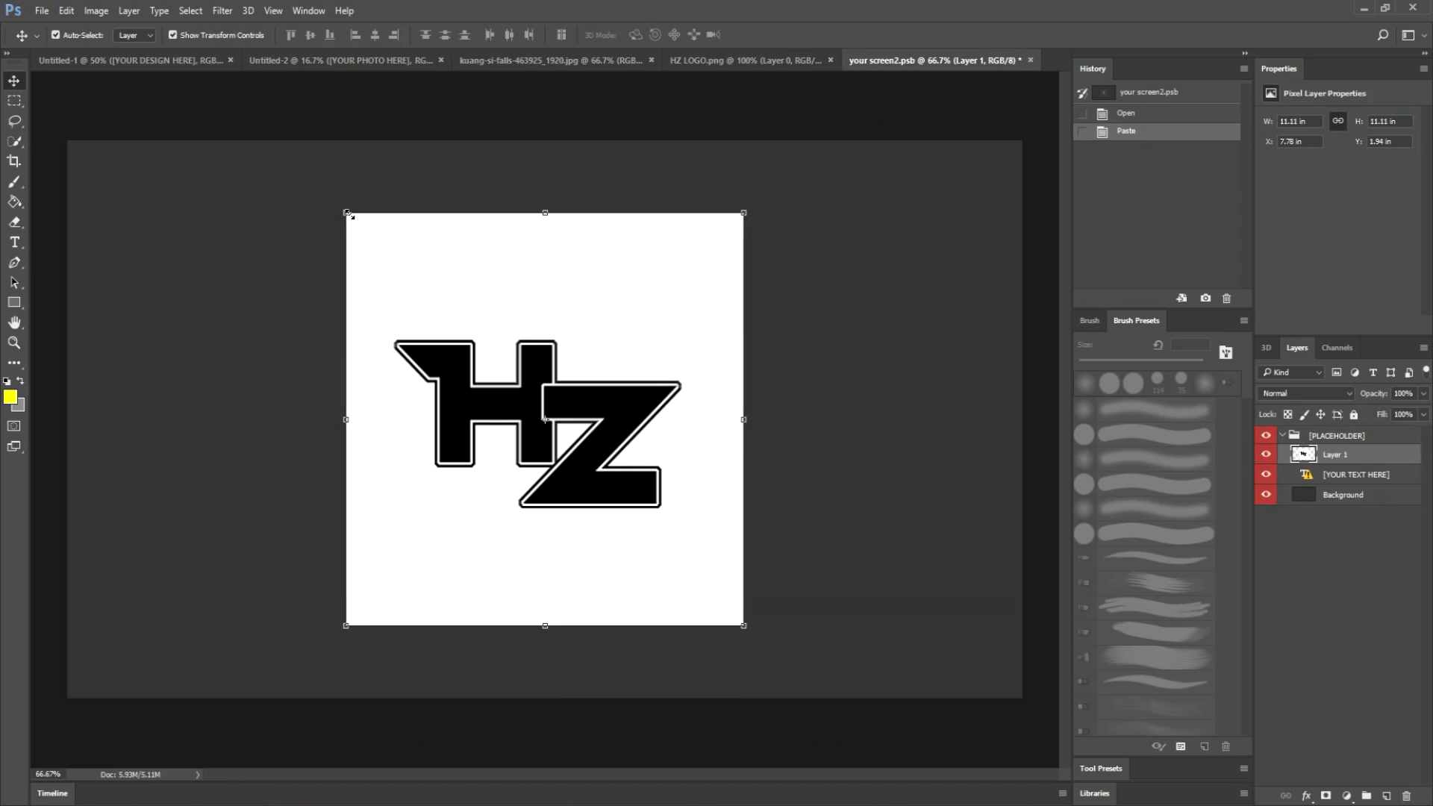
Scale the pasted HZ logo proportionally to about 63% and centre it on the canvas over the placeholder text
key(ctrl+t)
drag(346, 213, 493, 366)
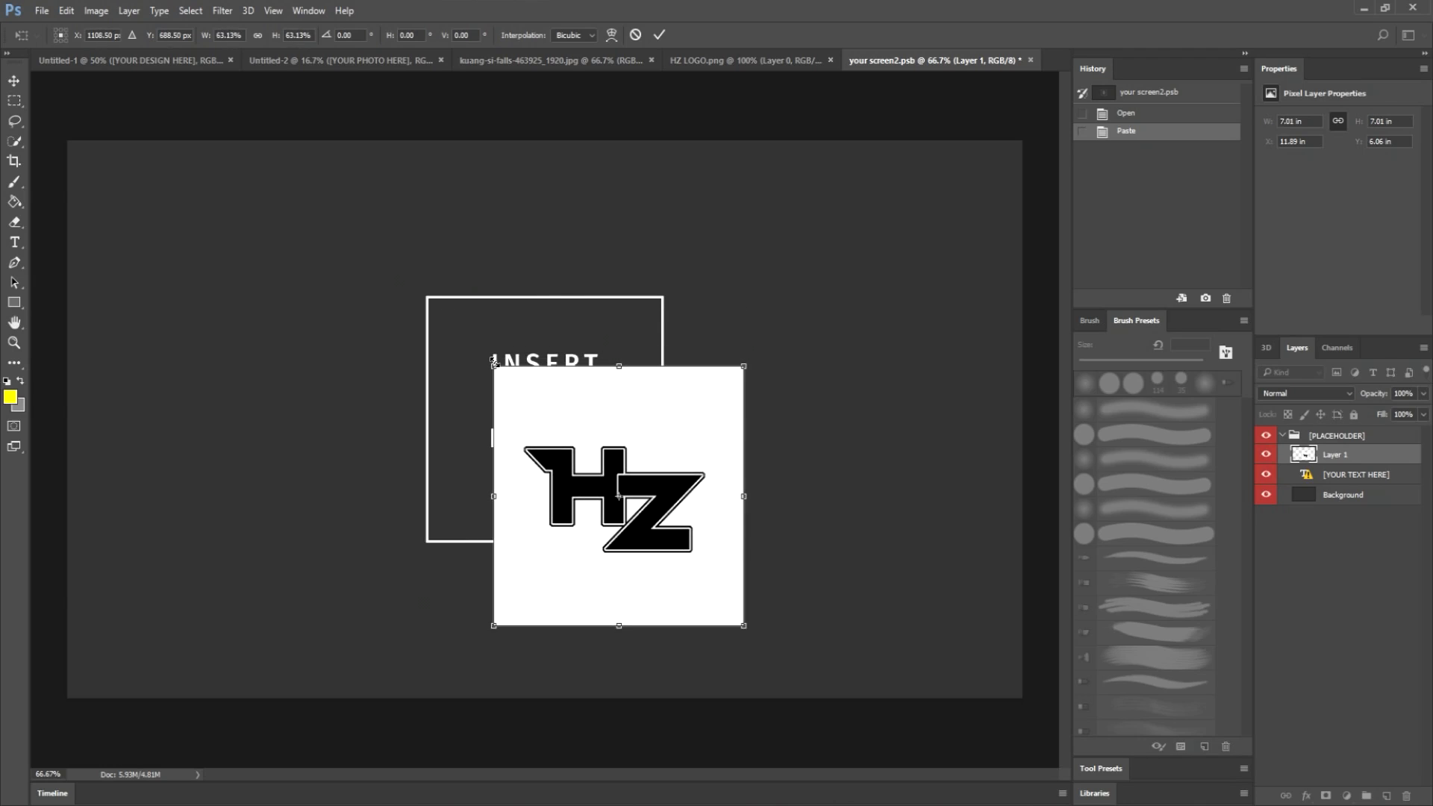
key(Return)
drag(582, 429, 512, 353)
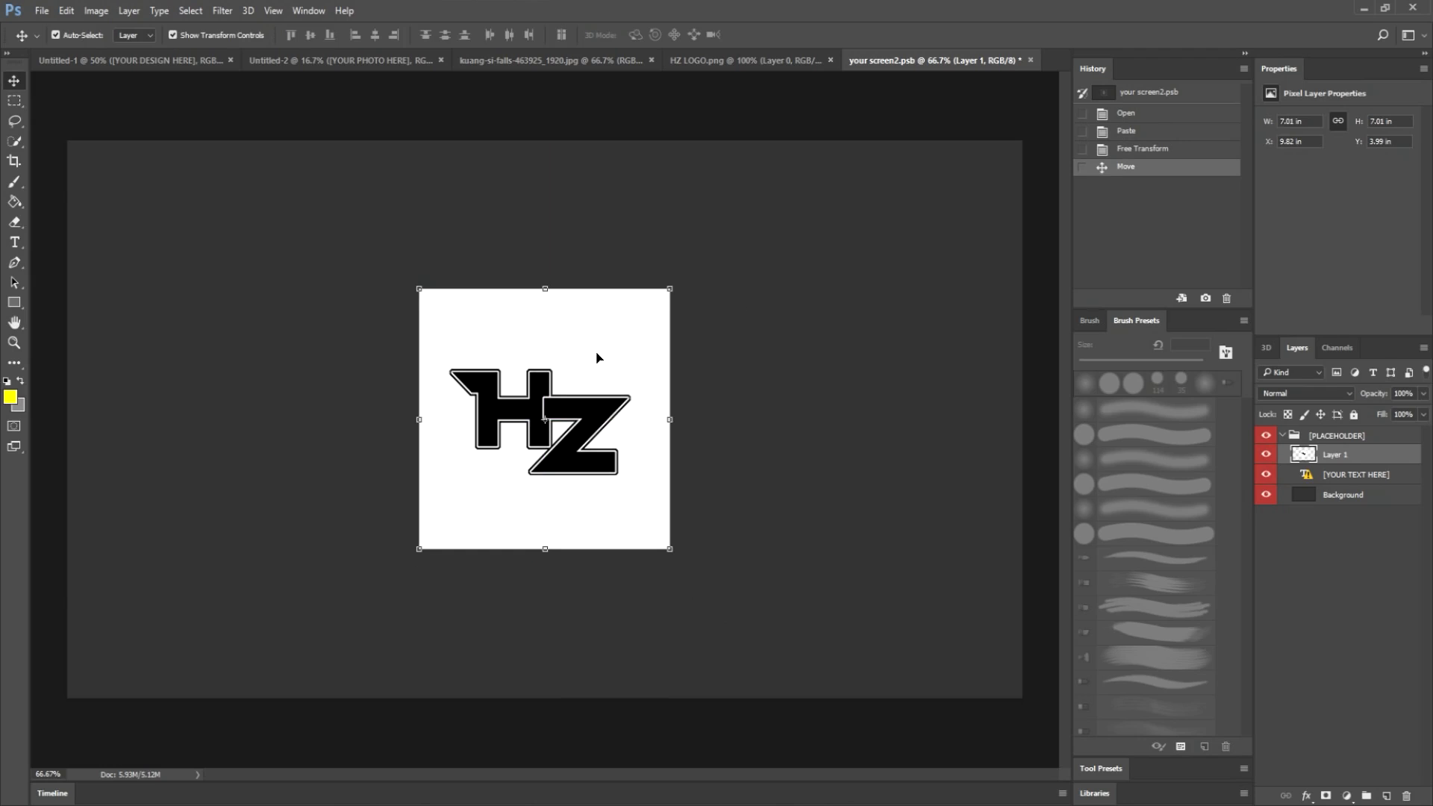
mouse_move(595, 355)
mouse_down()
mouse_move(595, 418)
mouse_move(595, 358)
mouse_up()
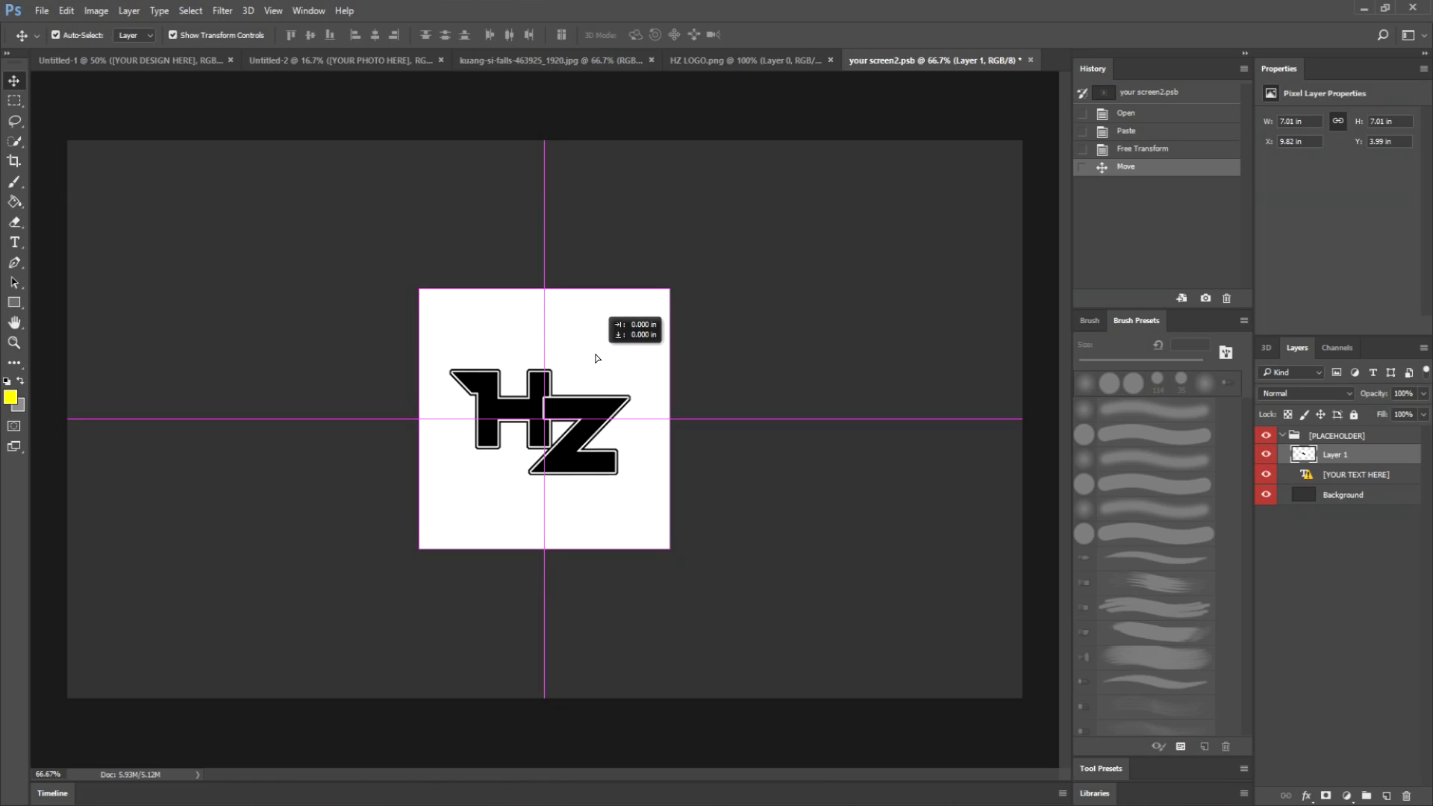
drag(595, 358, 595, 358)
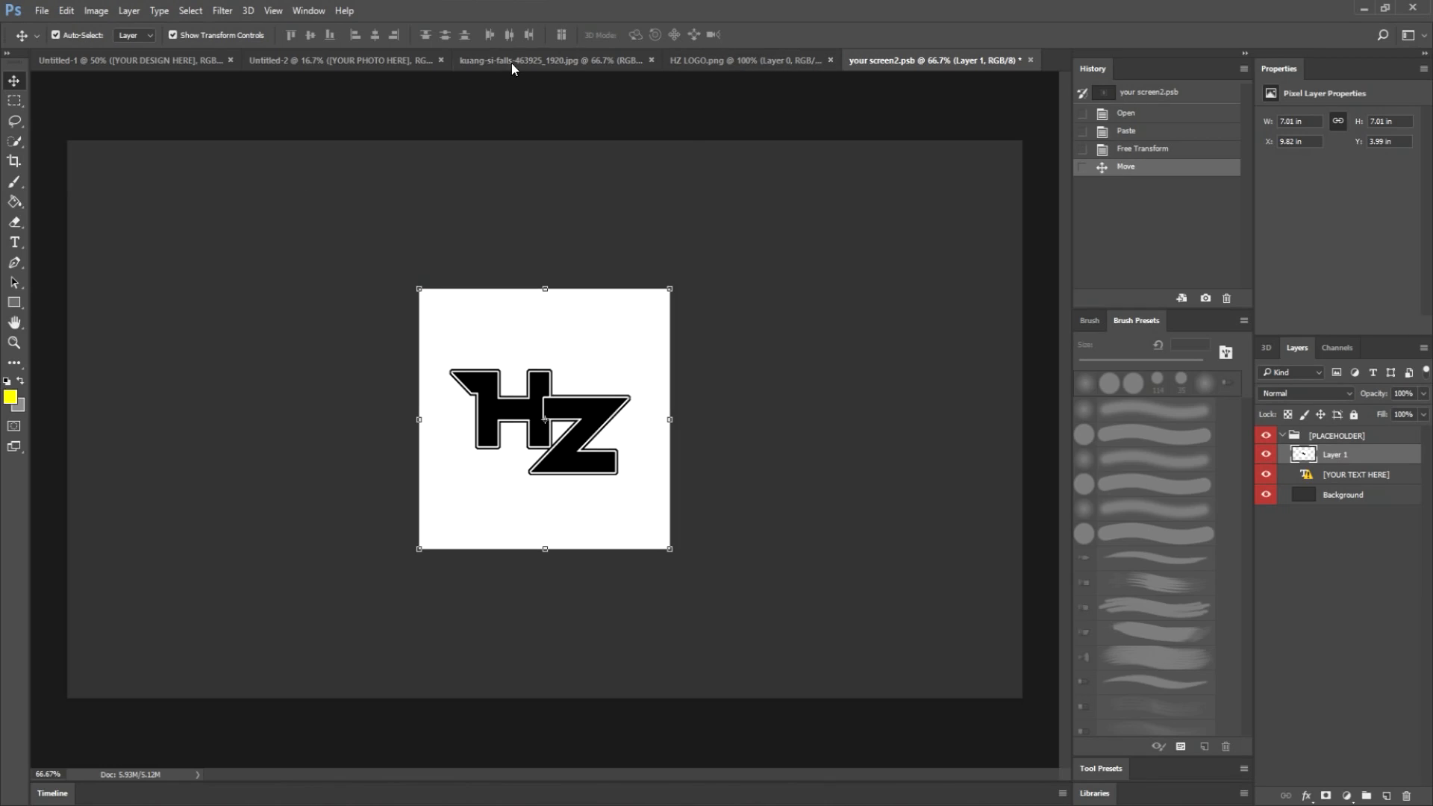
Save the HZ logo edit in your screen2.psb and check the updated screen in the Untitled-1 desktop mockup
click(107, 62)
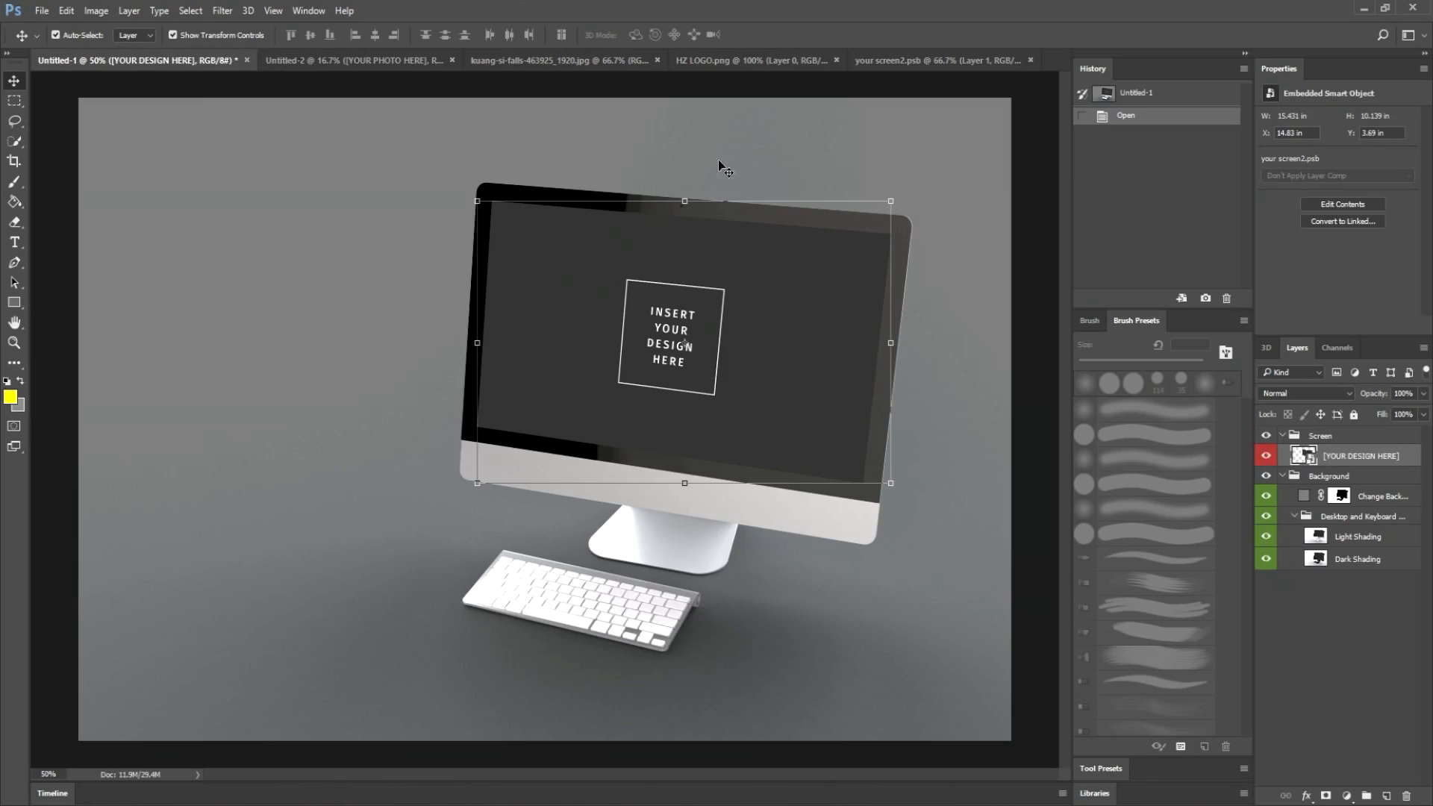
click(867, 61)
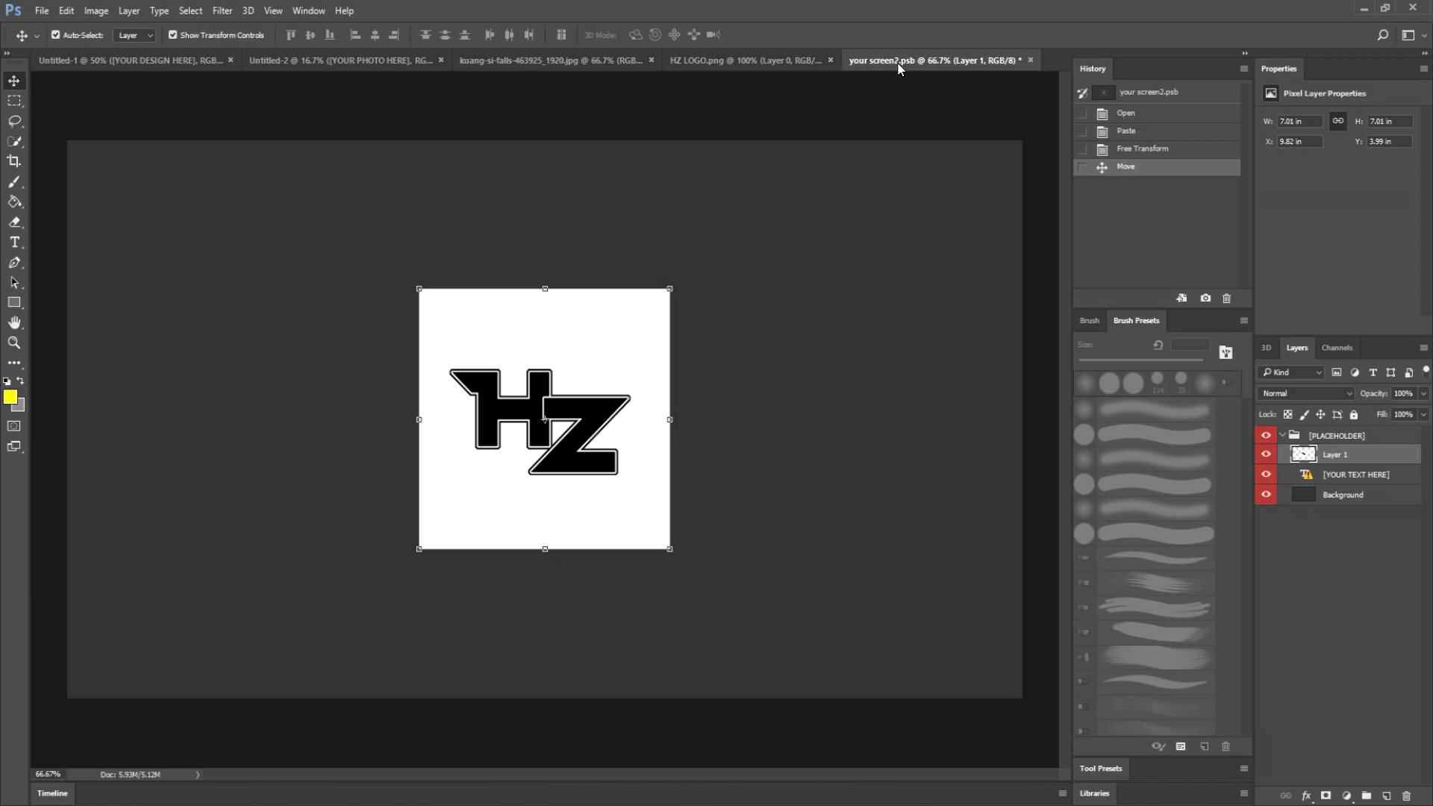
click(142, 61)
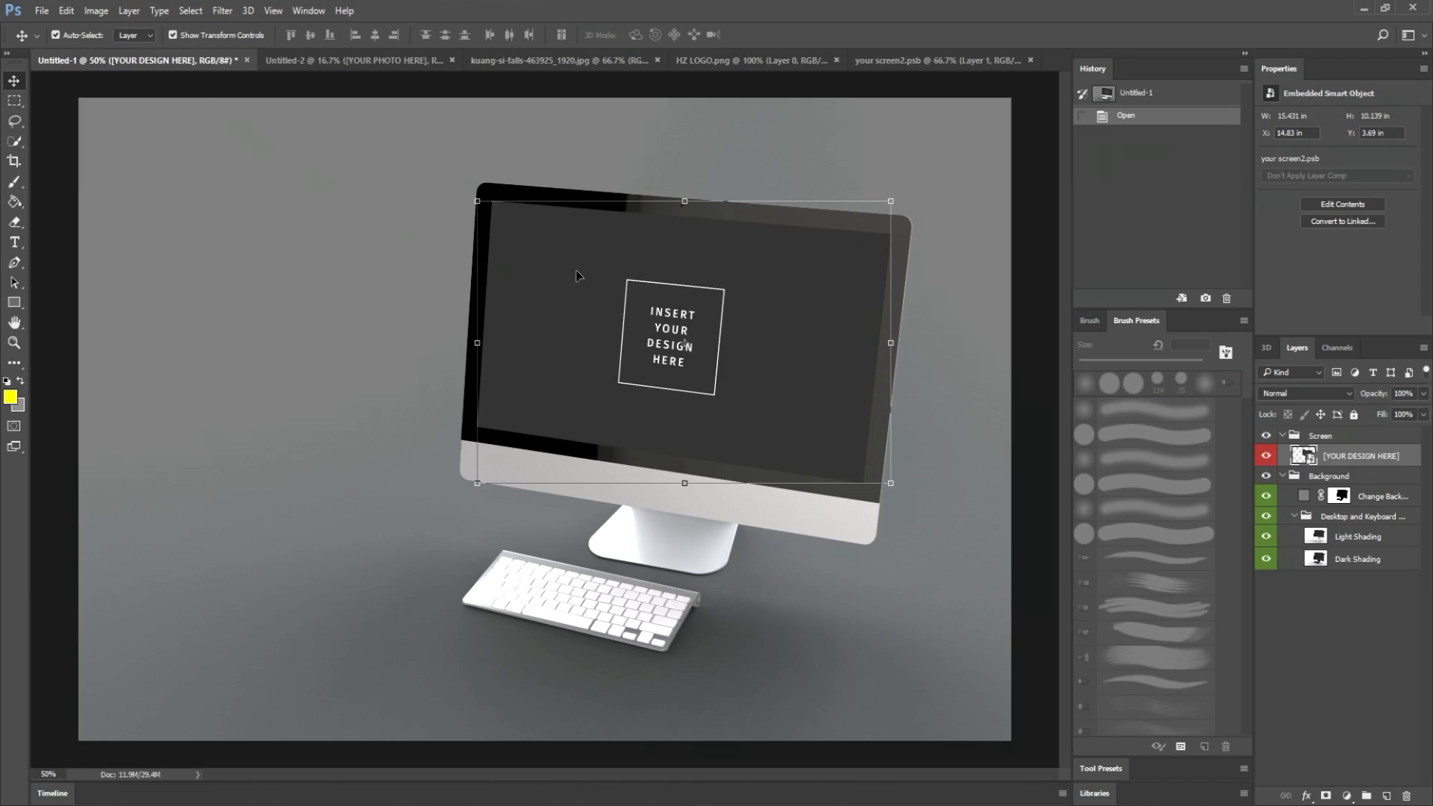
click(899, 63)
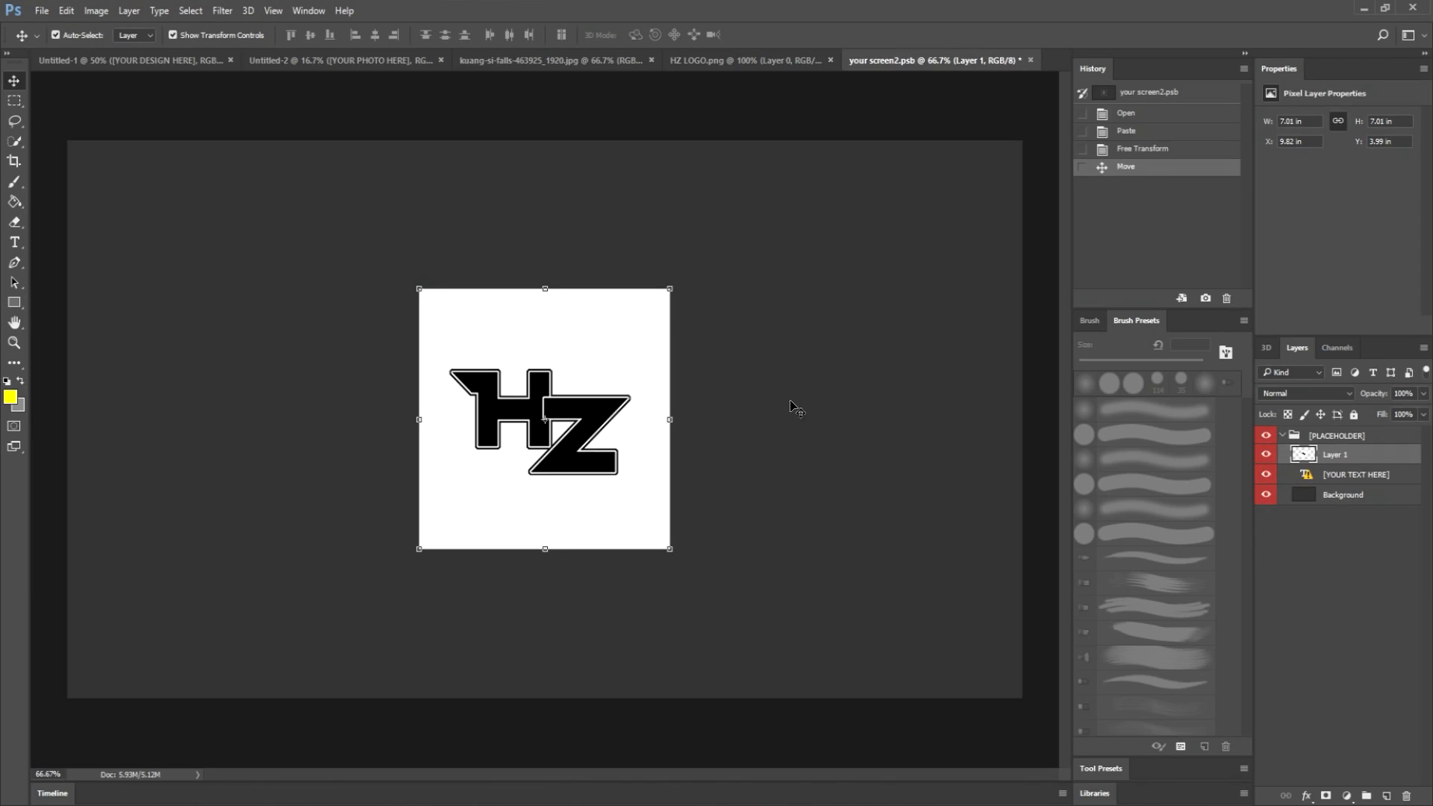
click(42, 10)
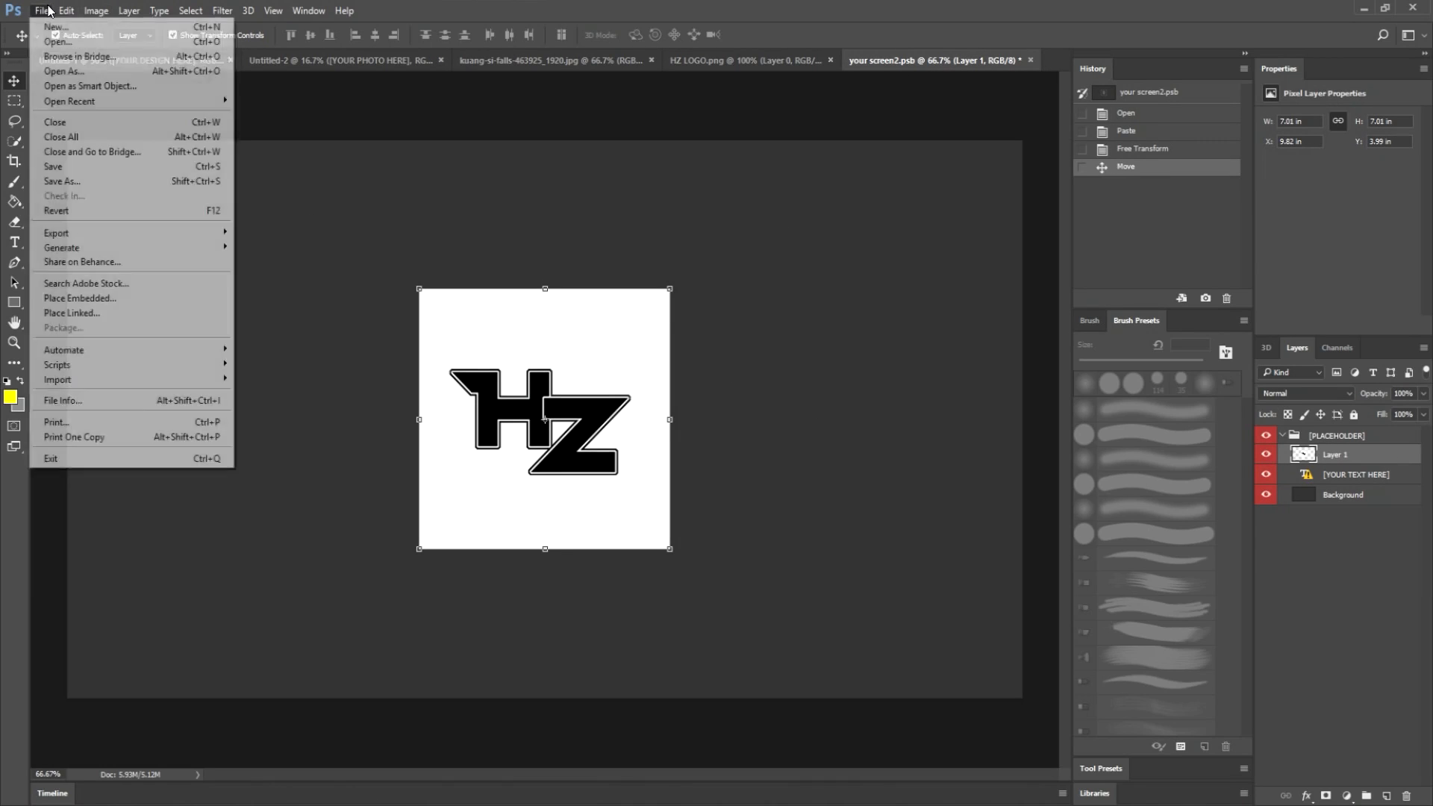
mouse_move(67, 11)
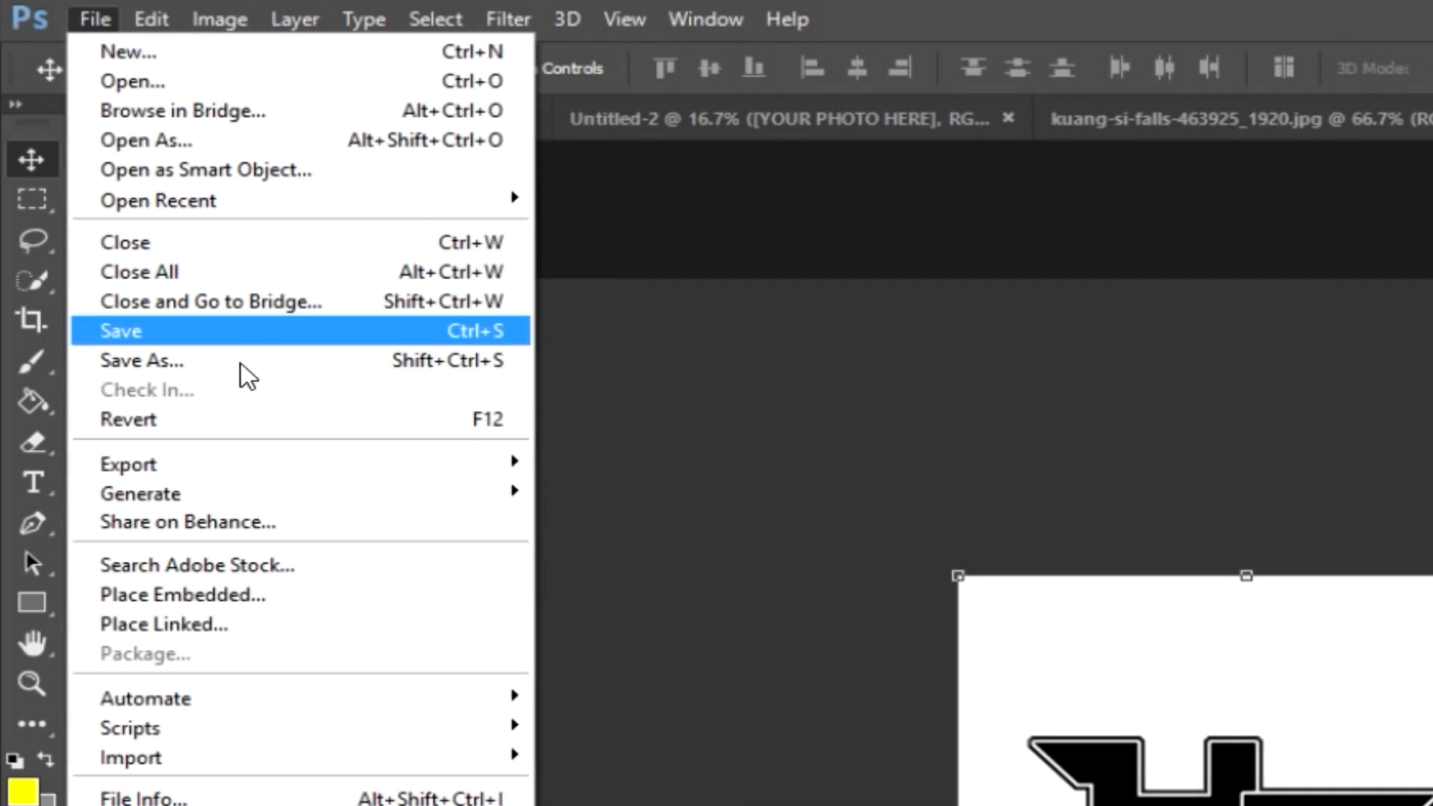
click(251, 326)
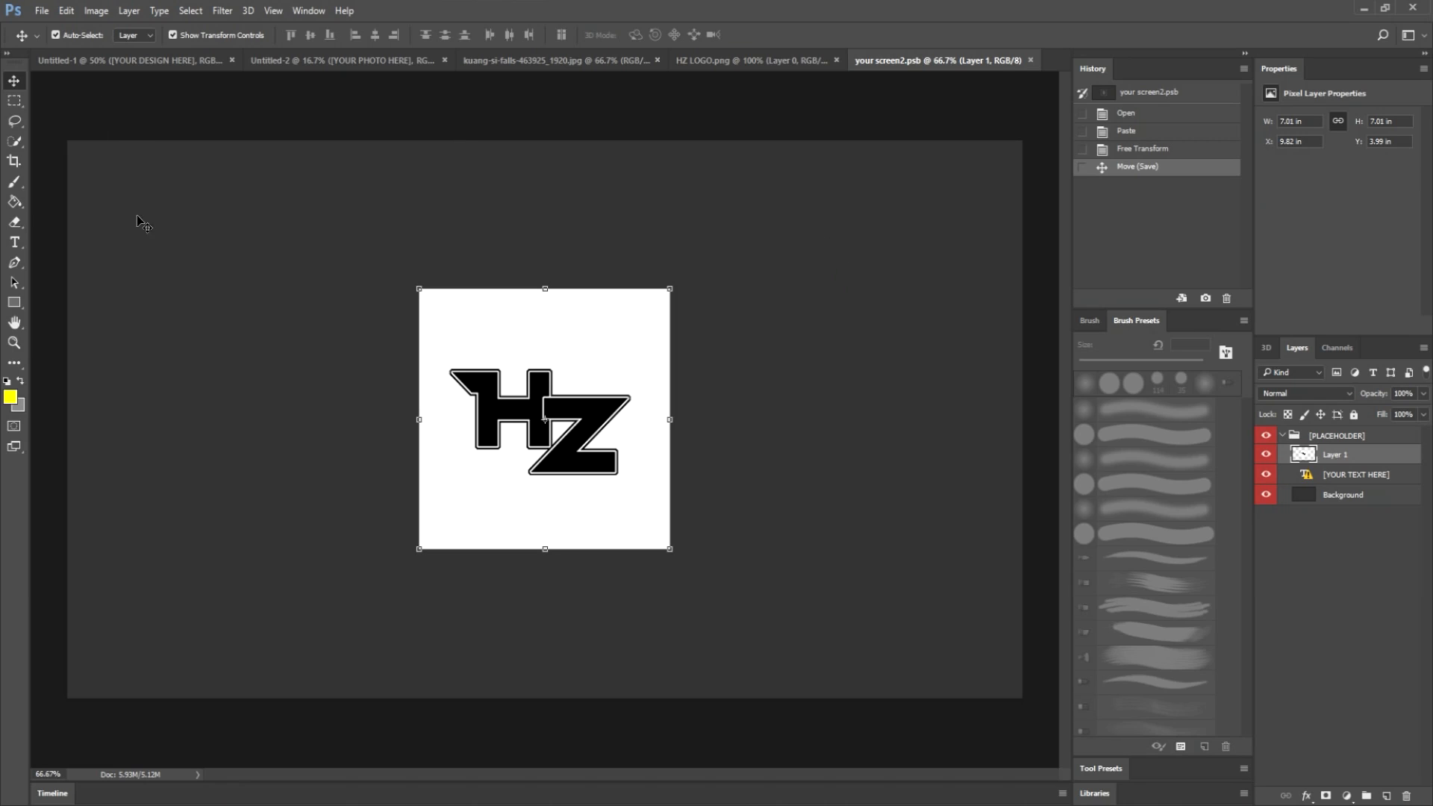
click(181, 63)
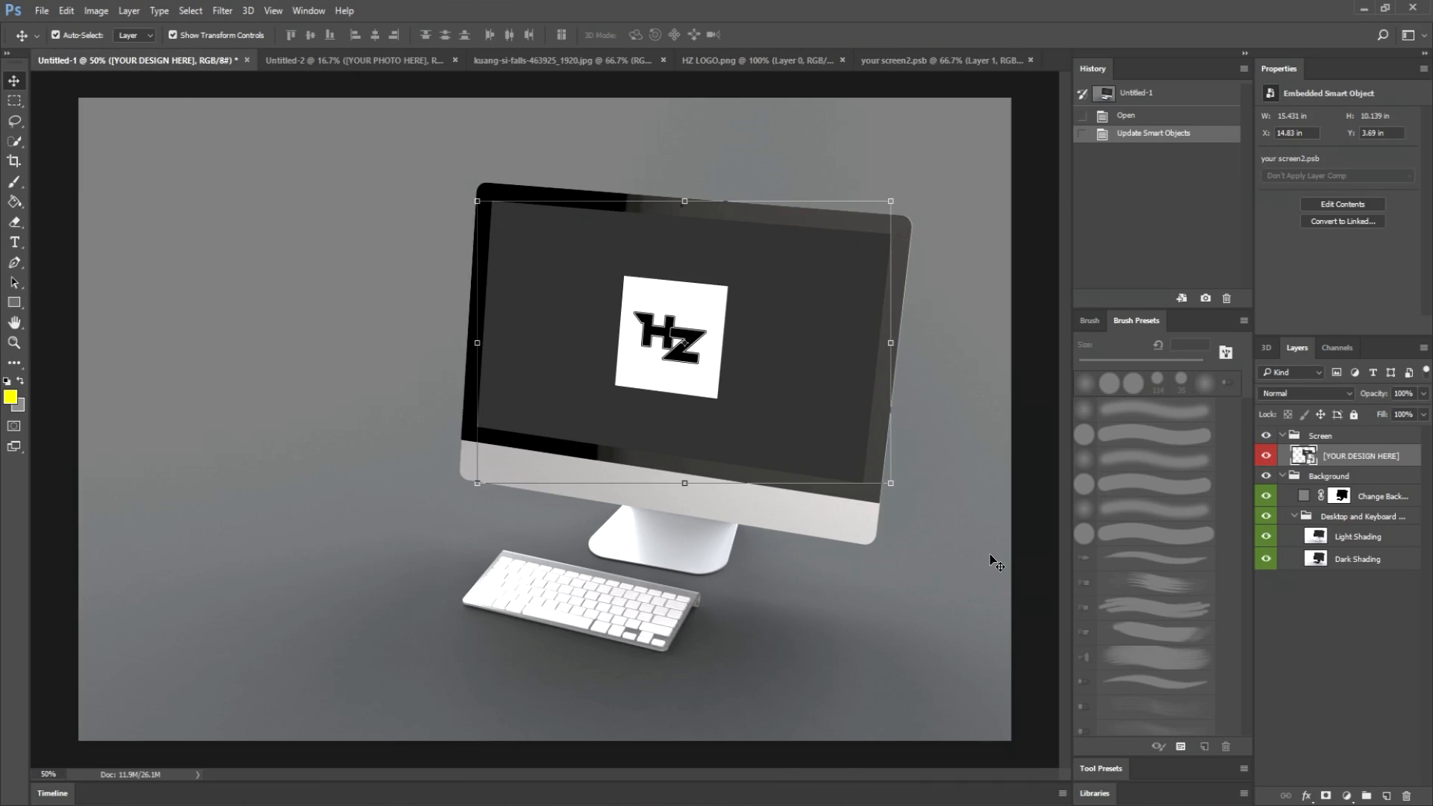
key(l)
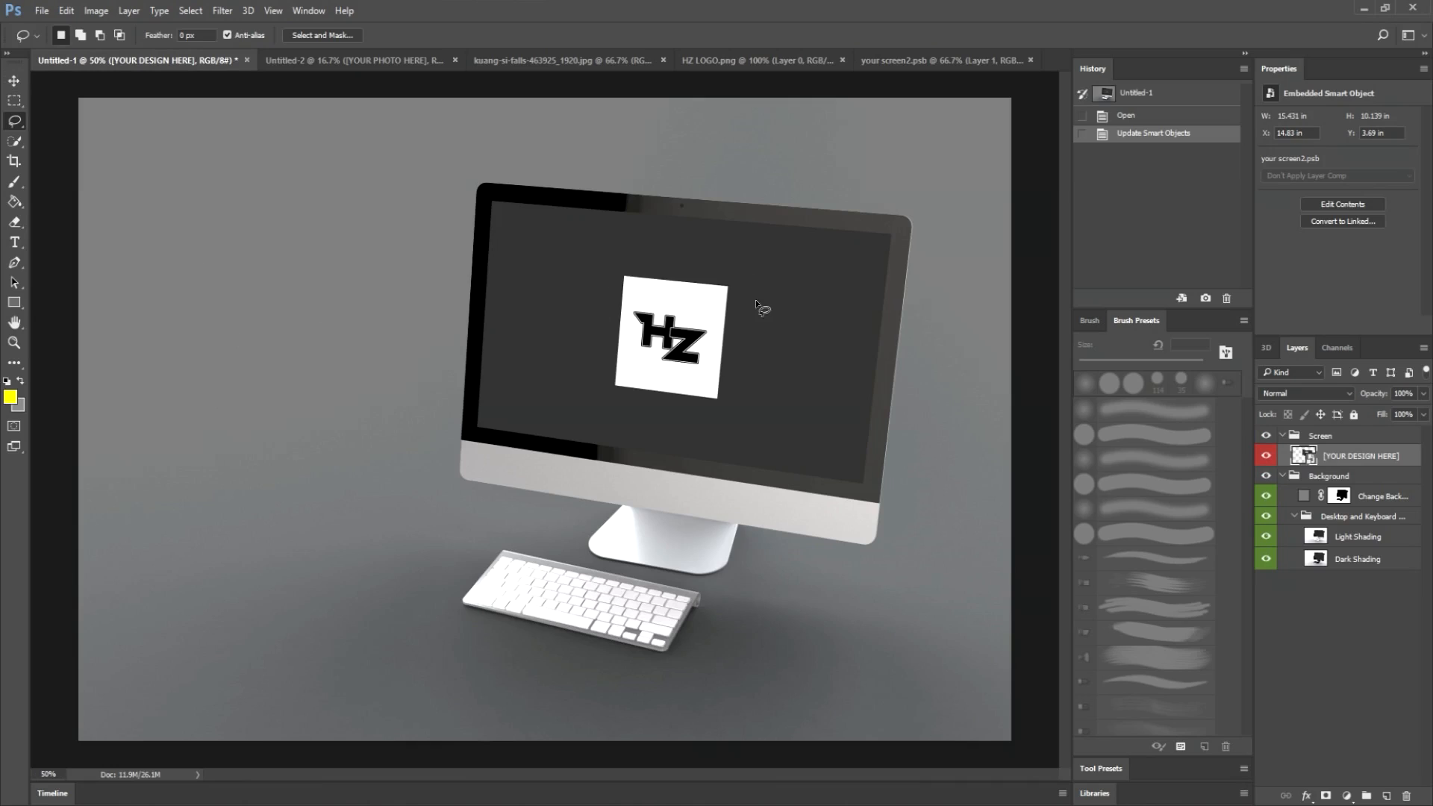
click(933, 60)
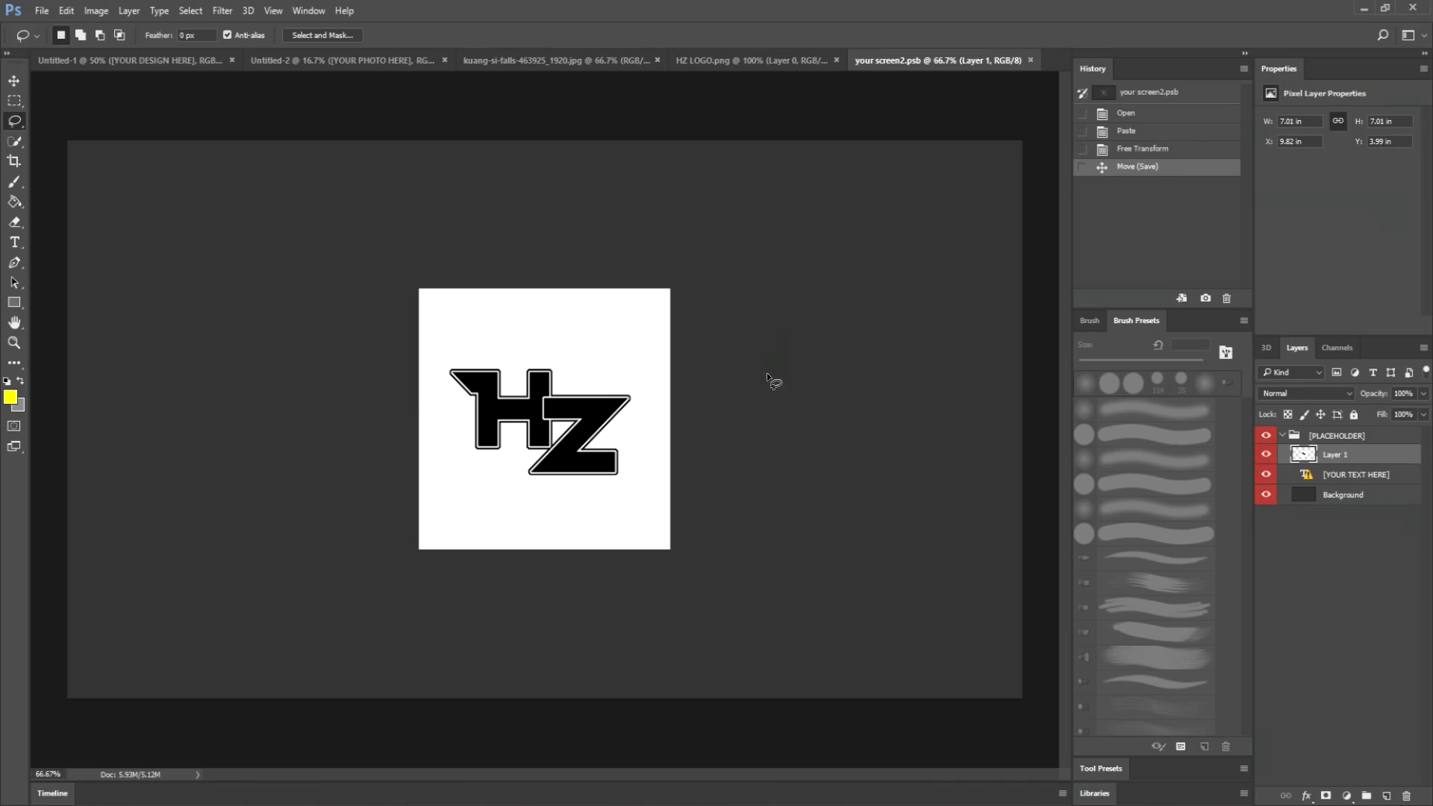
click(149, 60)
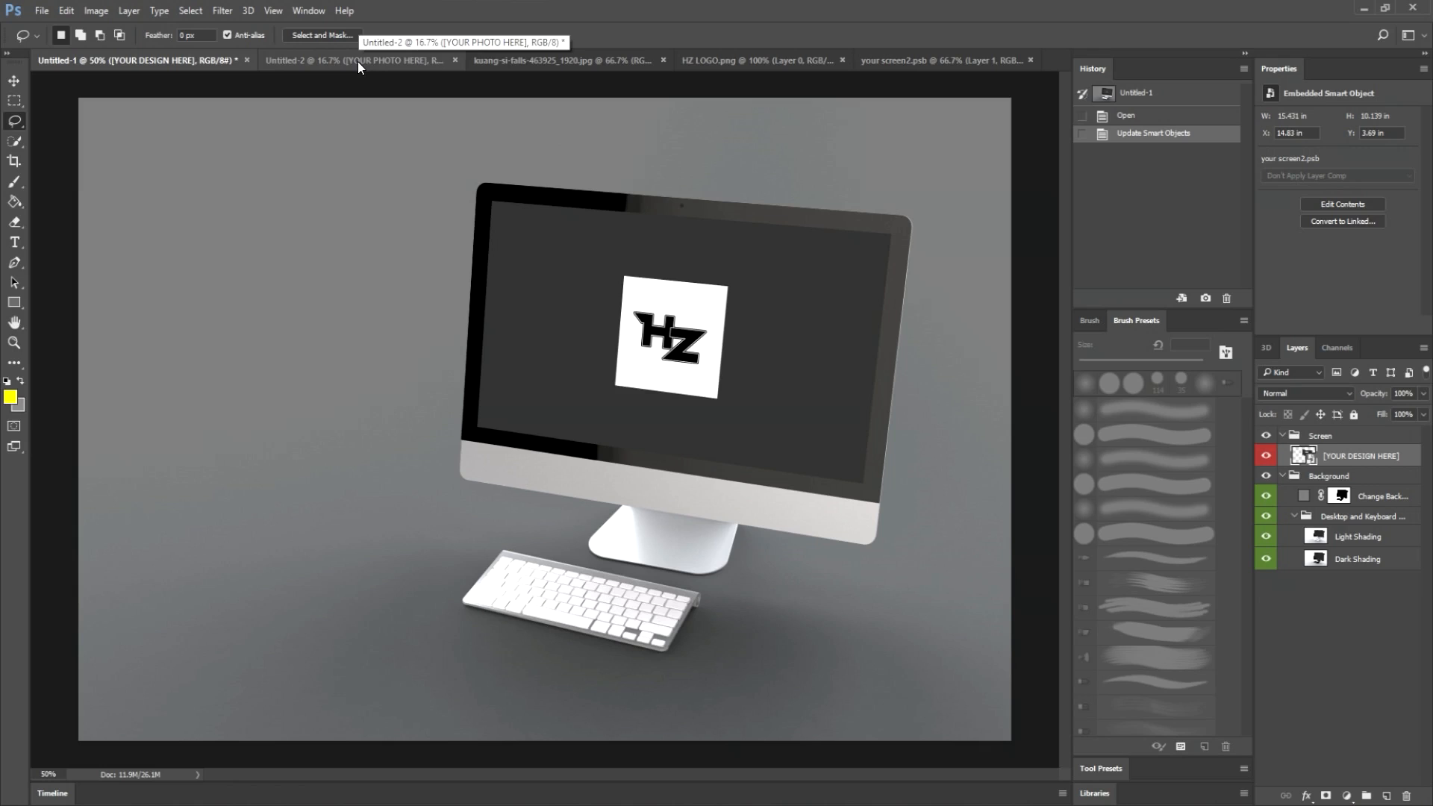
Browse the Art & Illustration and Photo templates offered for new documents
key(ctrl+n)
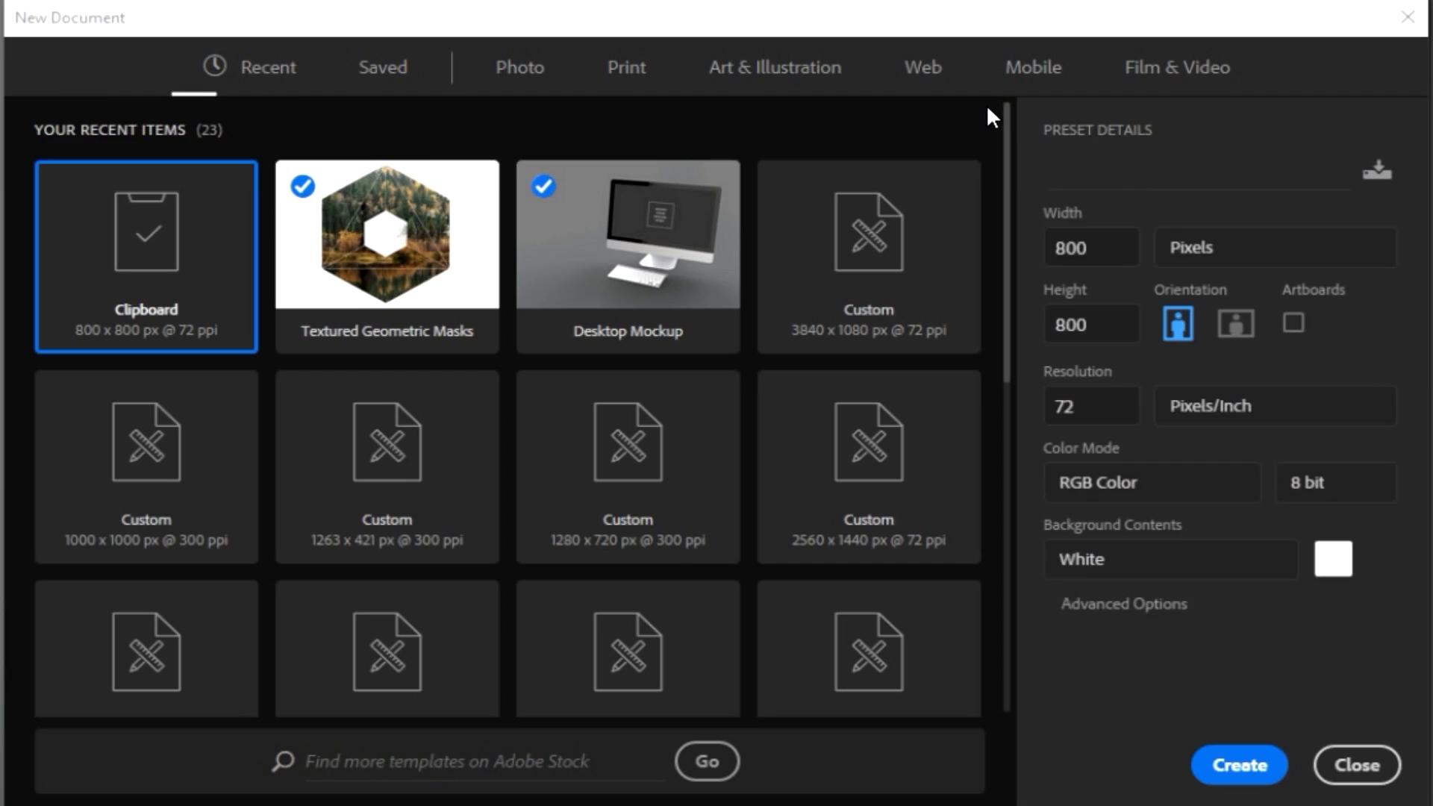
click(744, 74)
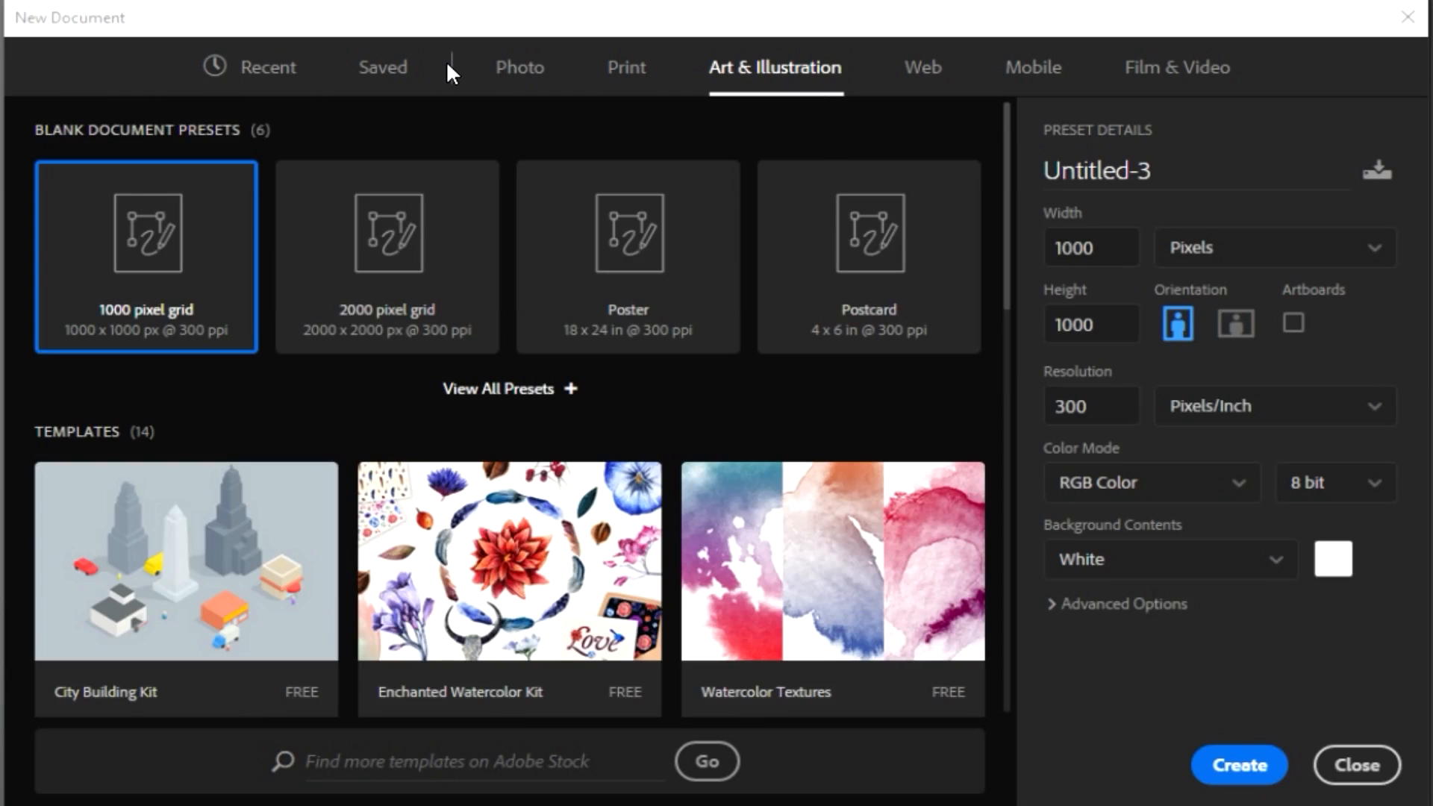
click(496, 68)
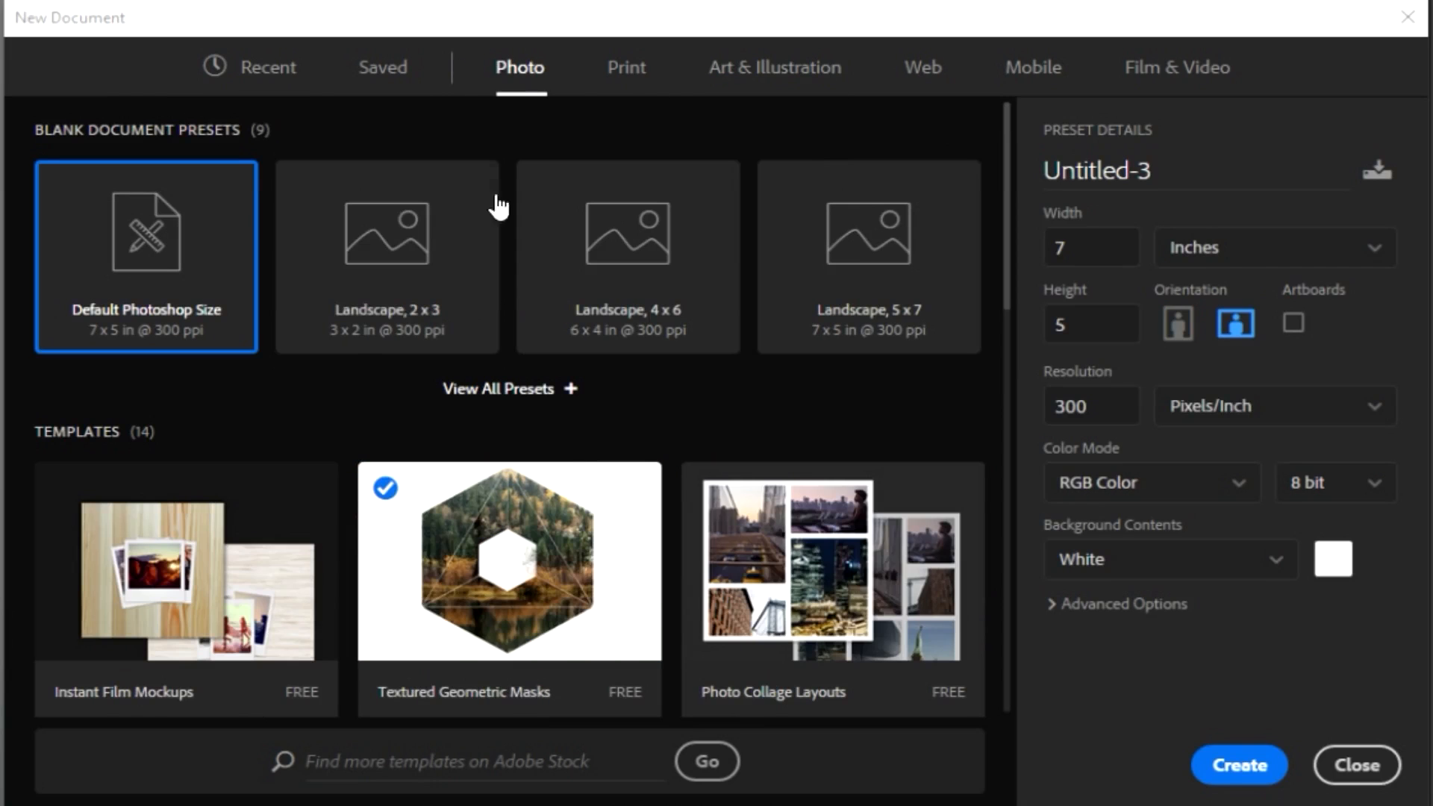
scroll(627, 428, down, 8)
scroll(626, 426, up, 8)
scroll(499, 373, down, 15)
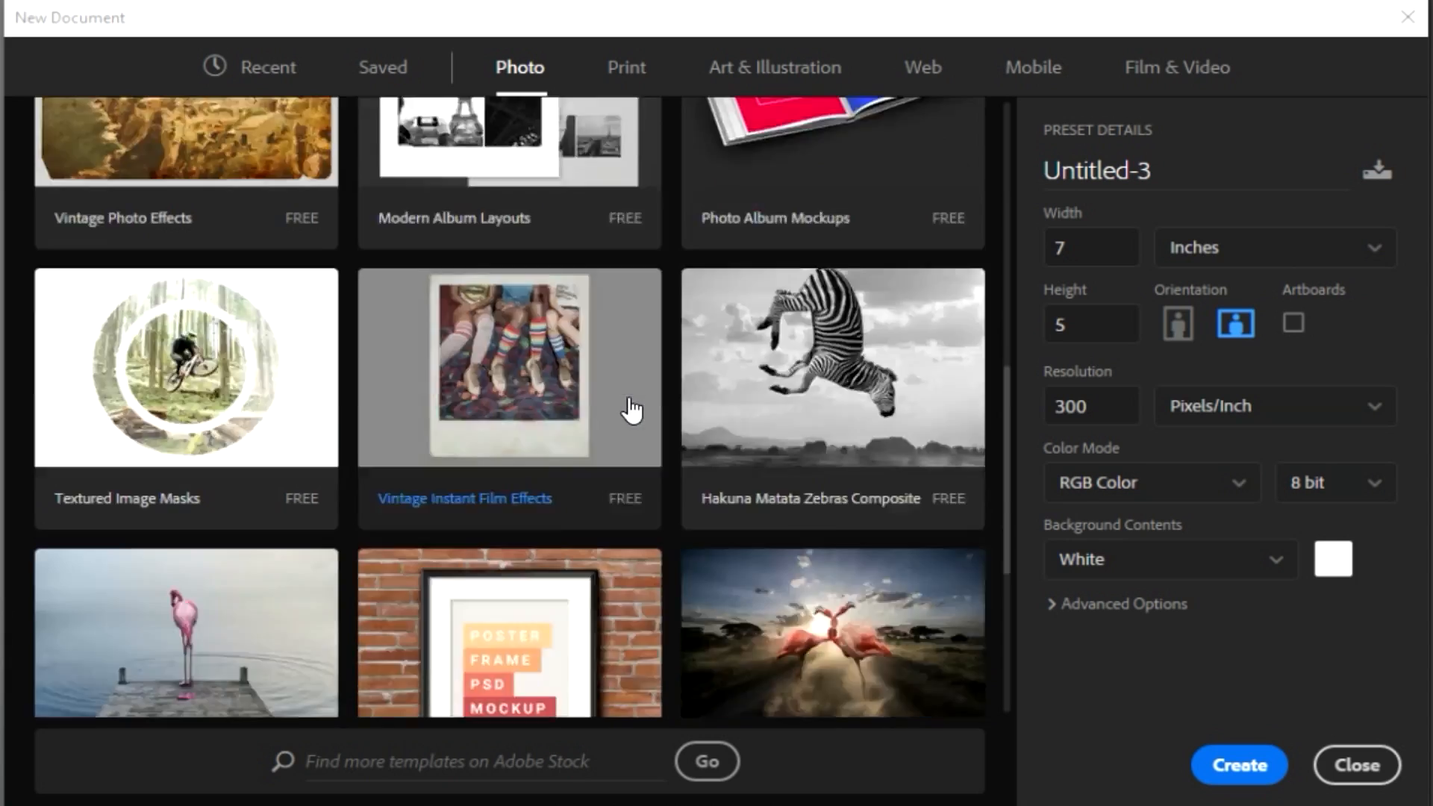
scroll(608, 468, up, 15)
scroll(741, 556, down, 15)
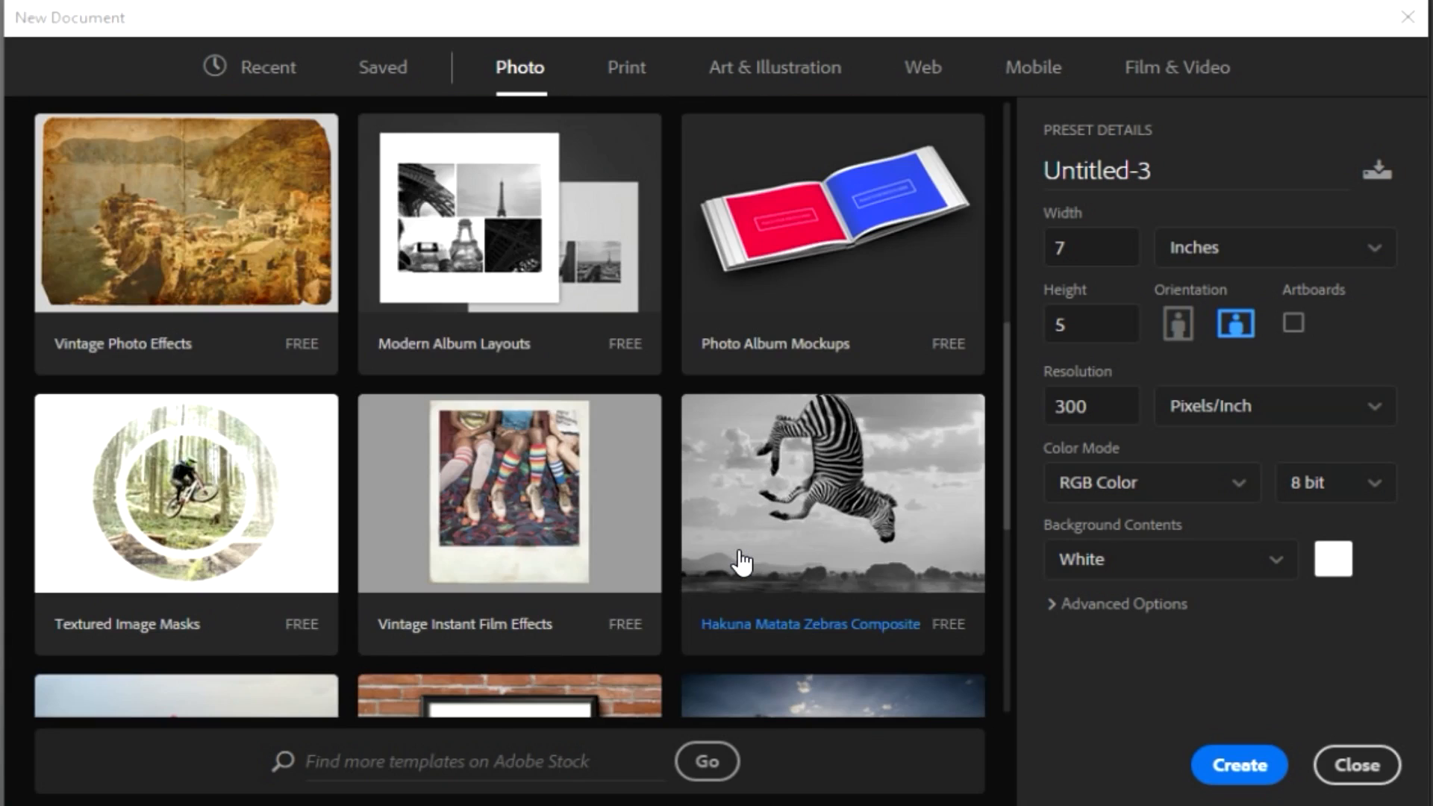
scroll(742, 559, up, 15)
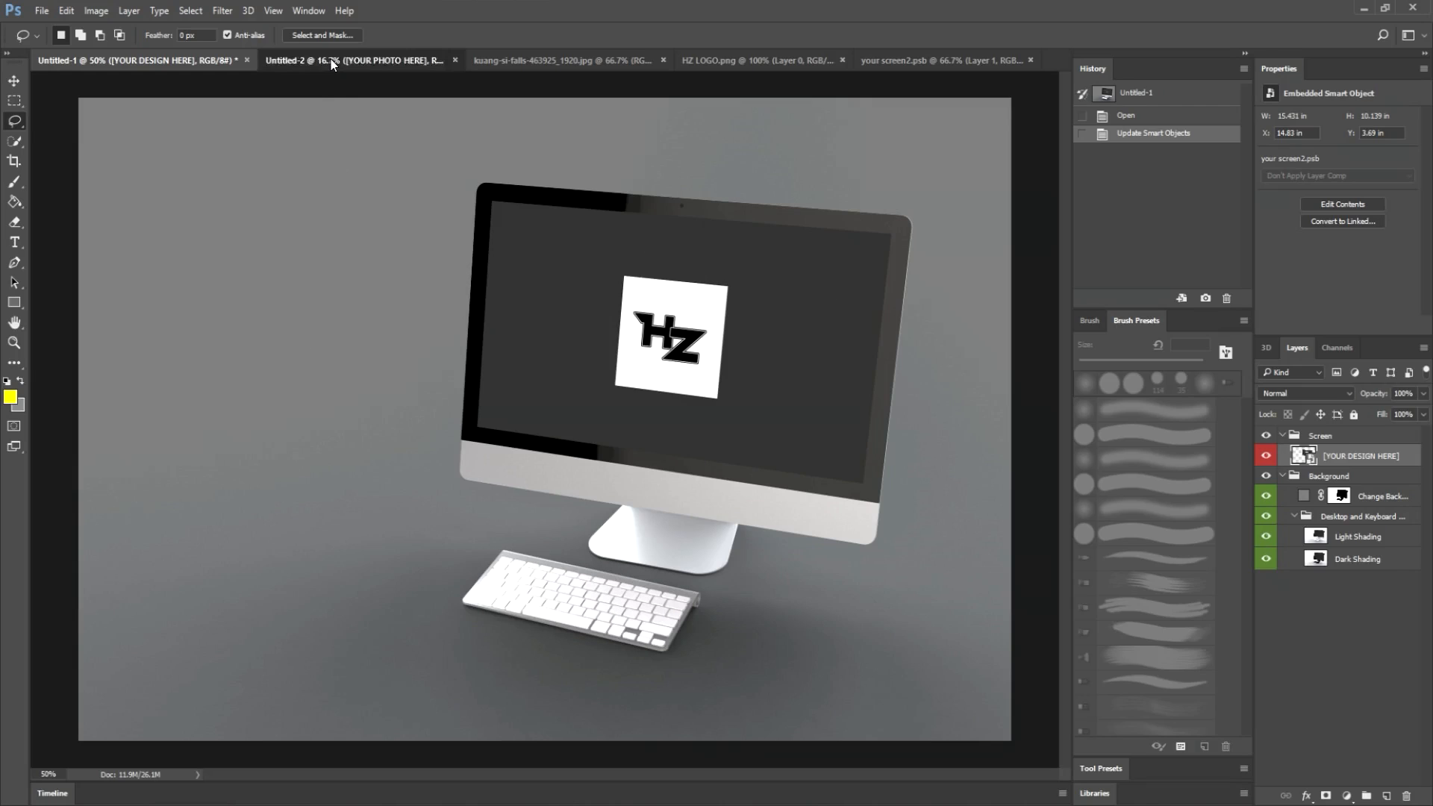
Examine the Textured Geometric Mask layers and the [YOUR PHOTO HERE] smart object in the Untitled-2 document
click(330, 59)
key(v)
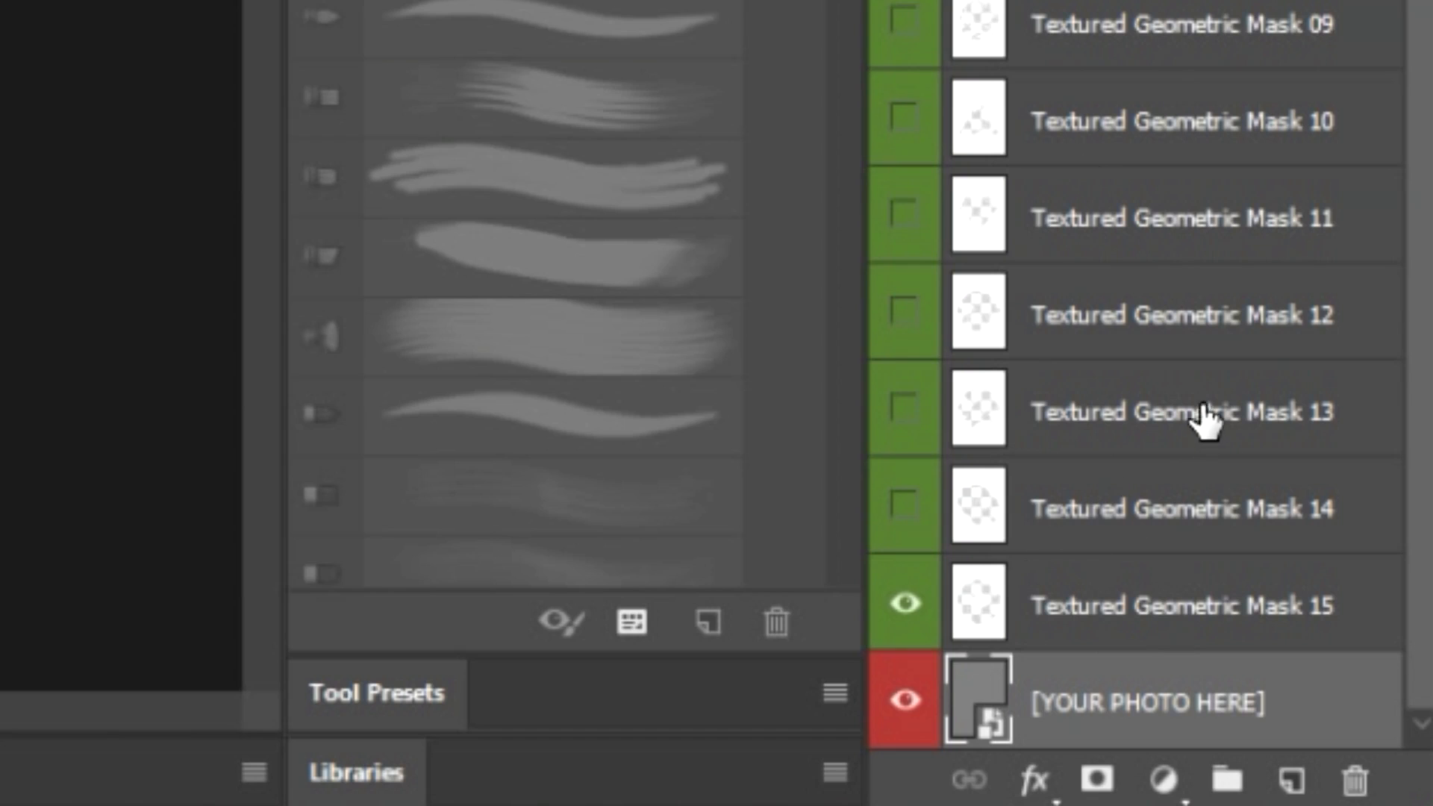
scroll(1110, 179, up, 5)
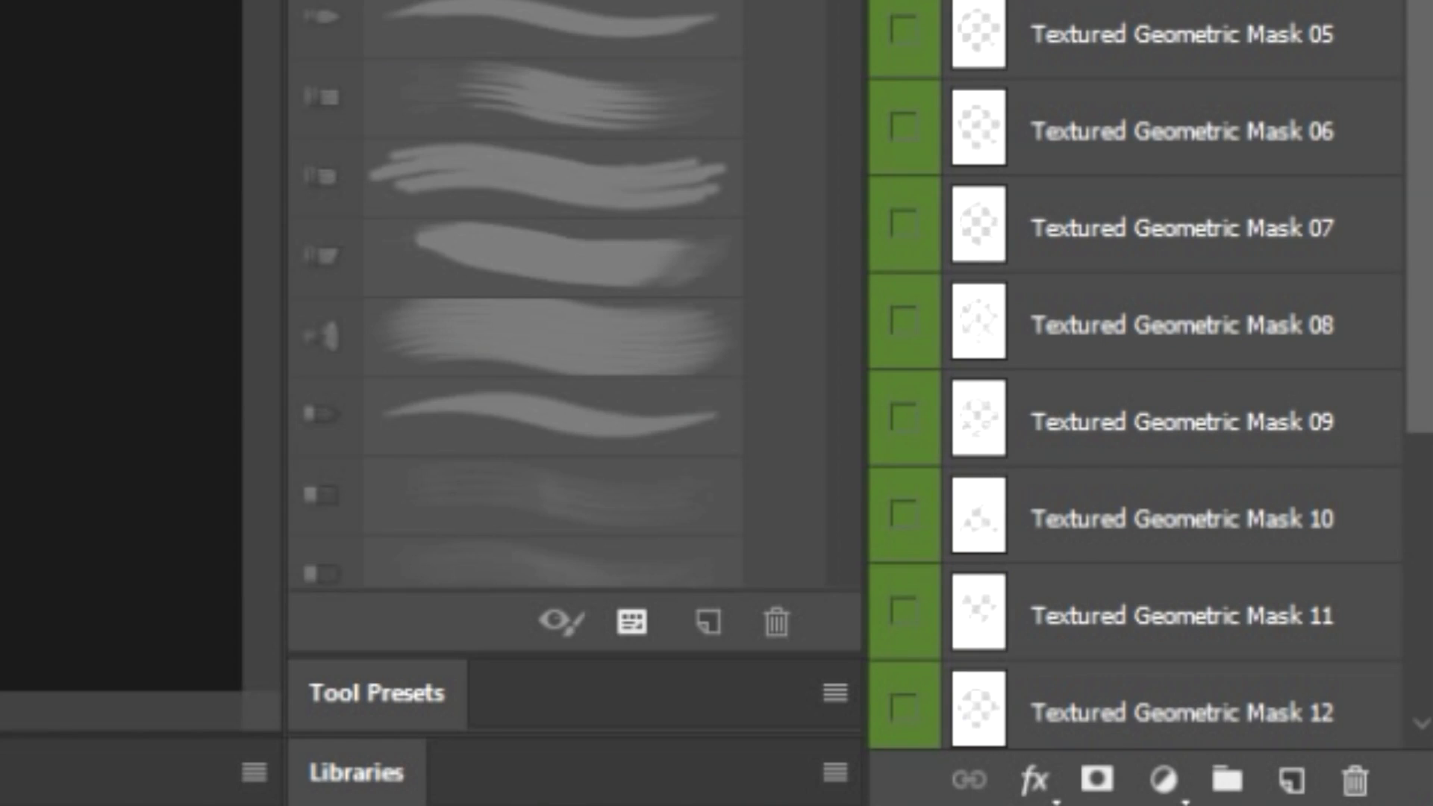
scroll(1075, 311, down, 2)
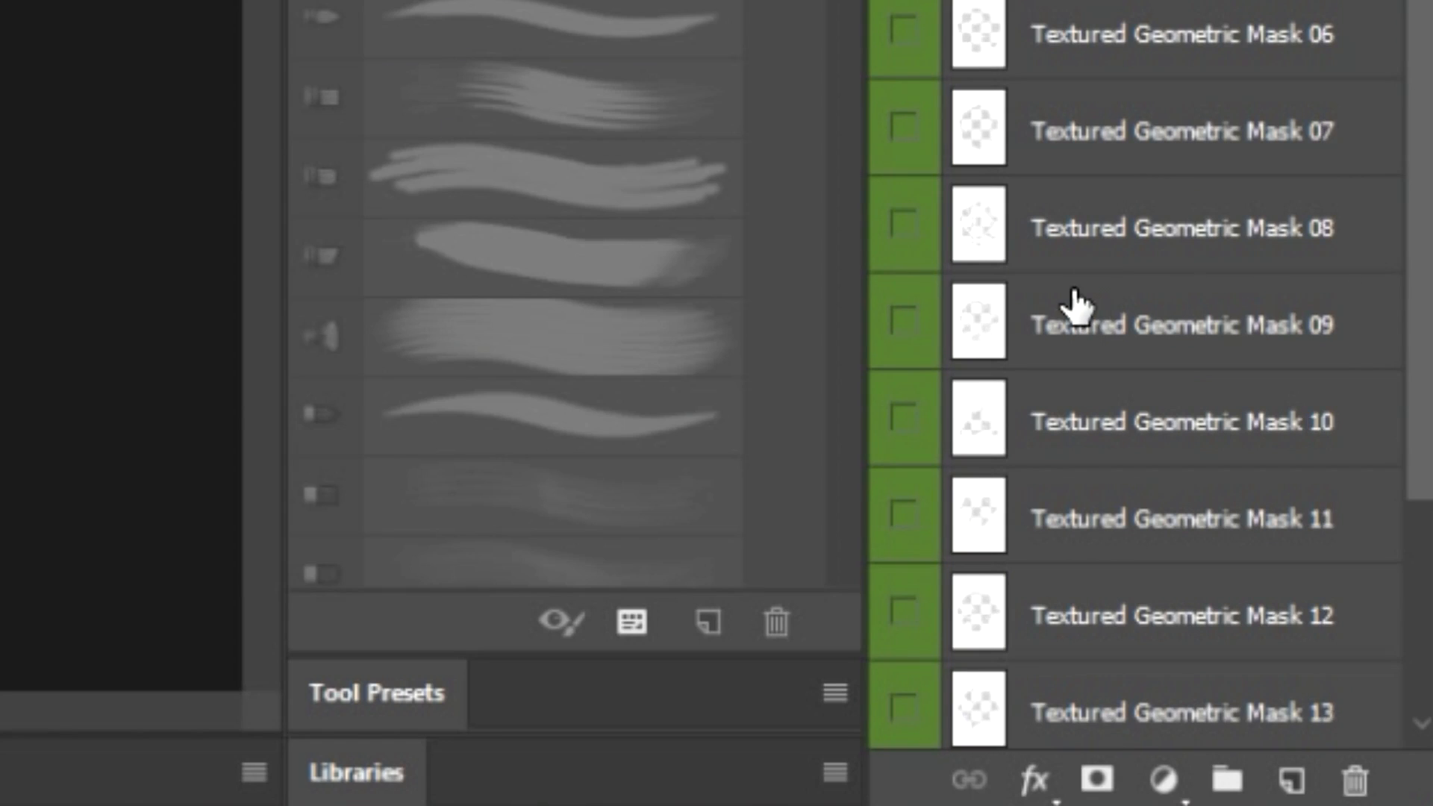
scroll(1075, 306, down, 2)
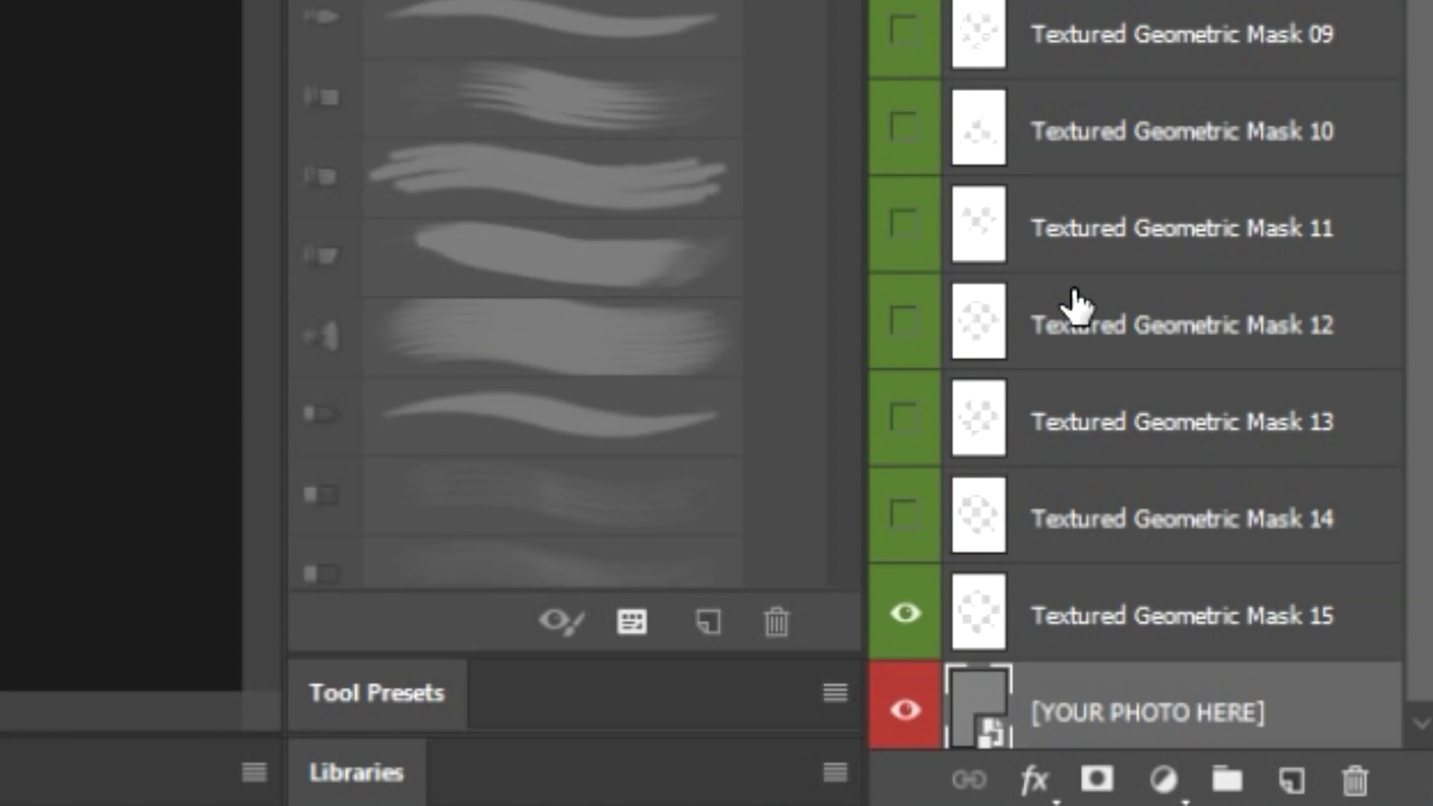
scroll(1119, 597, down, 1)
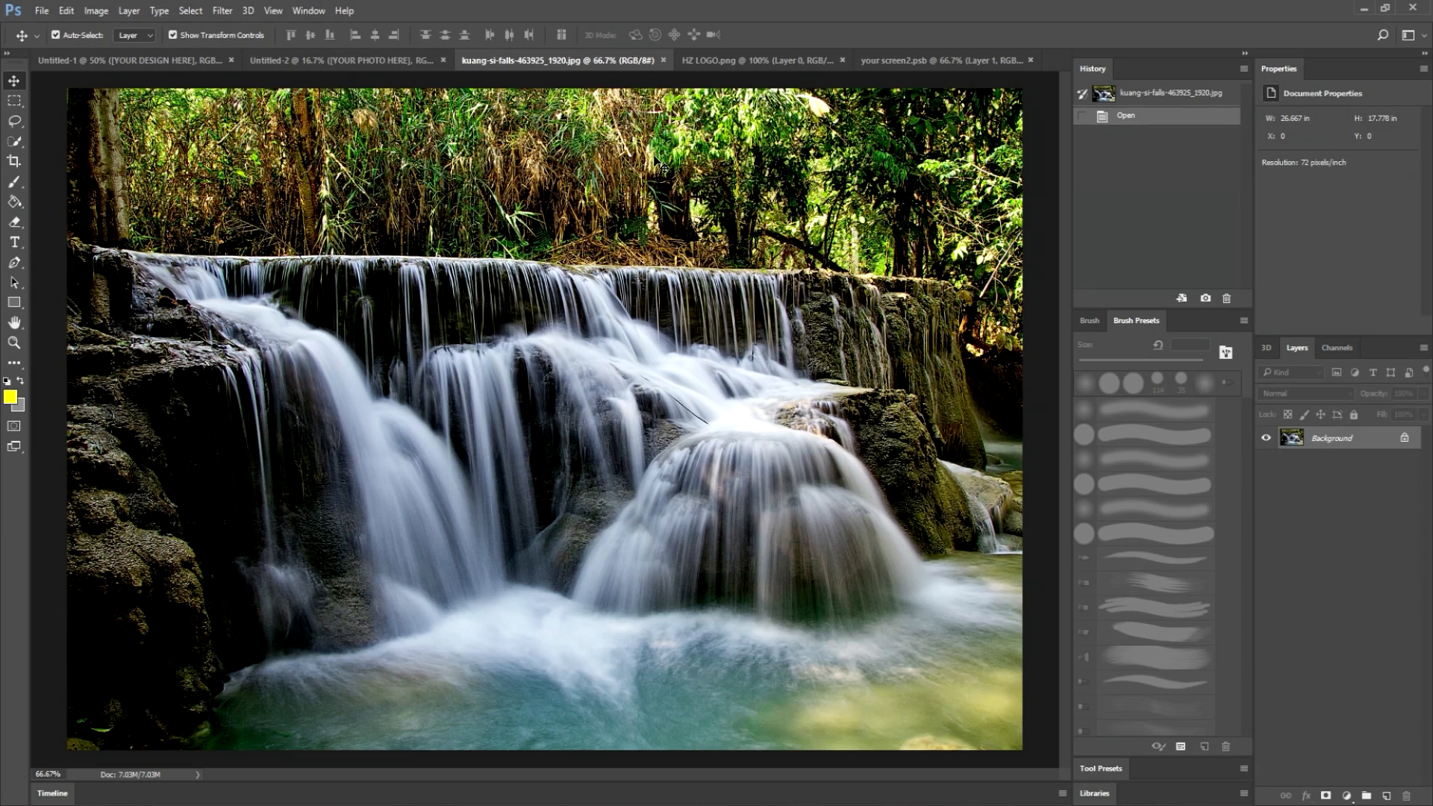
Copy the entire kuang-si-falls waterfall photo and paste it into the contents of Untitled-2's [YOUR PHOTO HERE] smart object
key(ctrl+a)
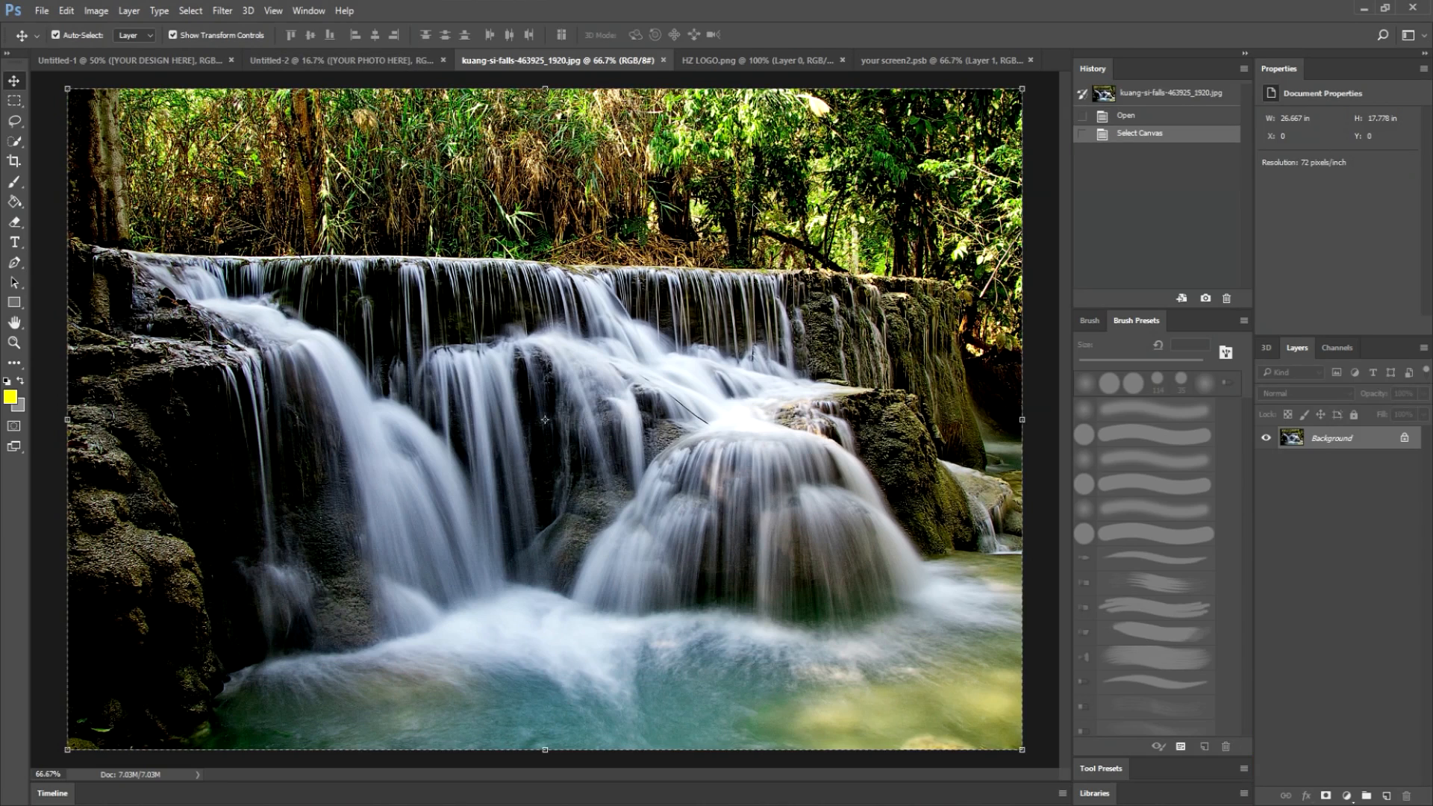
click(356, 61)
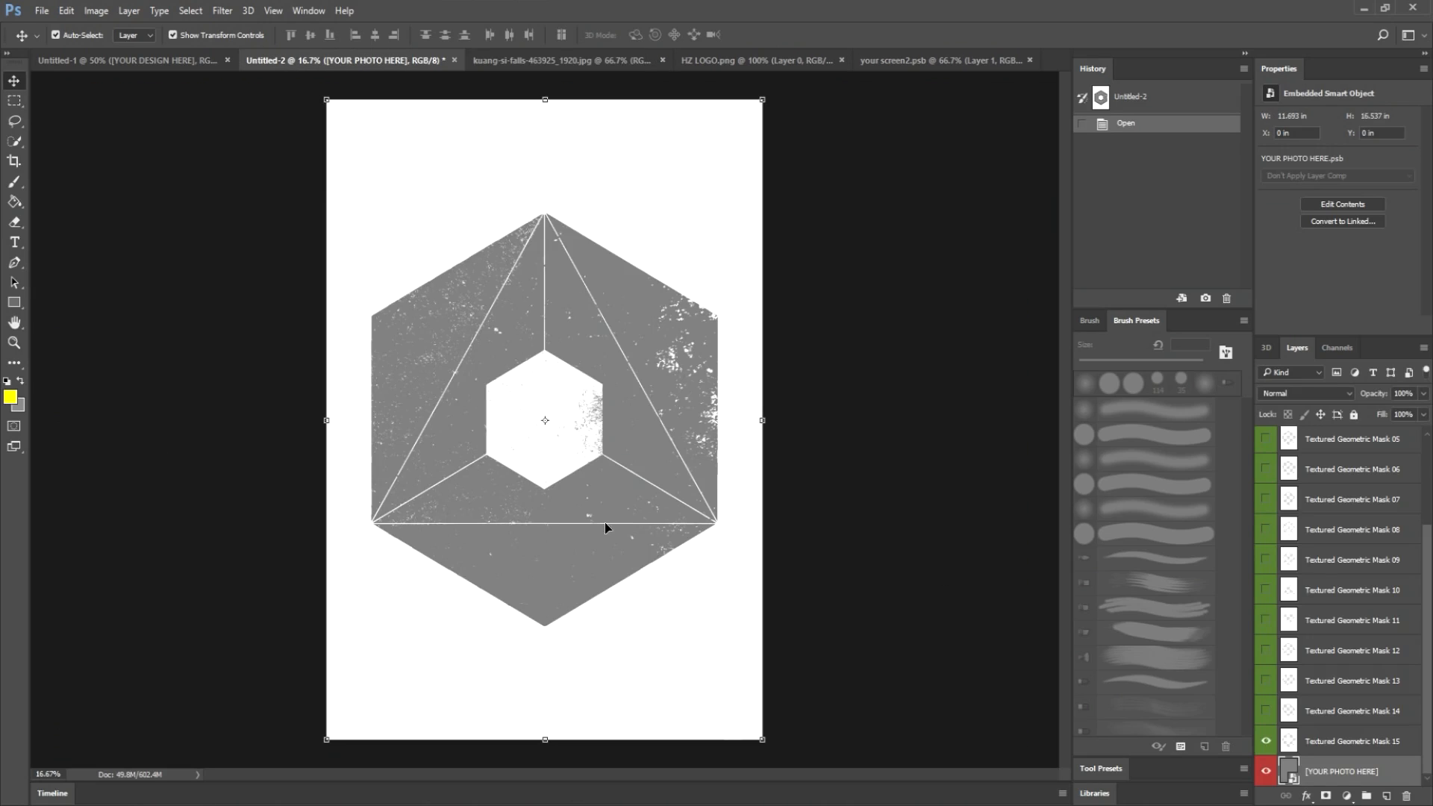
double_click(1290, 771)
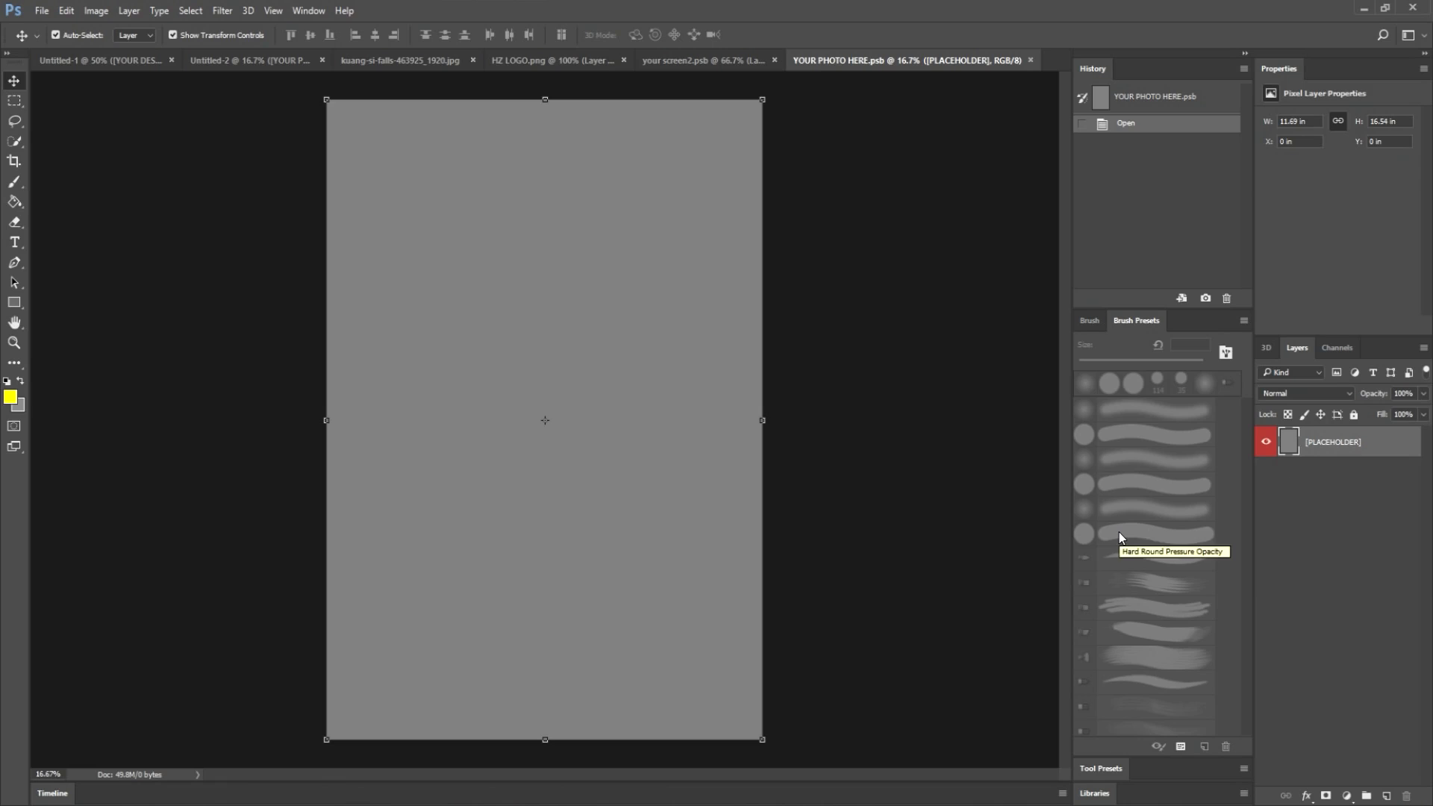
key(ctrl+v)
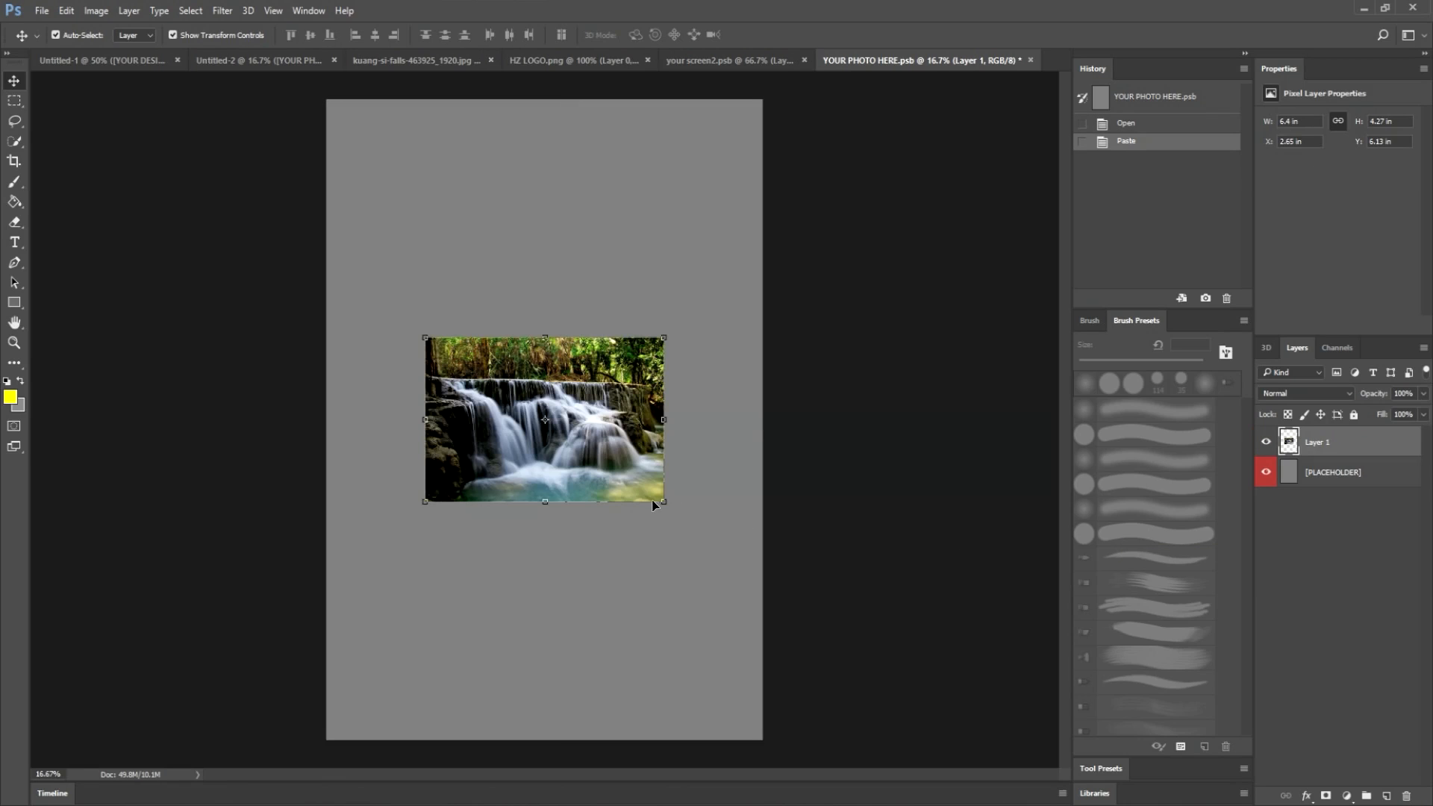
Enlarge the pasted waterfall photo proportionally to about 15.44 by 10.29 in and position it across the middle of the canvas
drag(661, 501, 994, 741)
key(Return)
drag(630, 586, 488, 475)
drag(497, 476, 481, 466)
Save YOUR PHOTO HERE.psb and return to the Untitled-2 geometric mask document
click(41, 10)
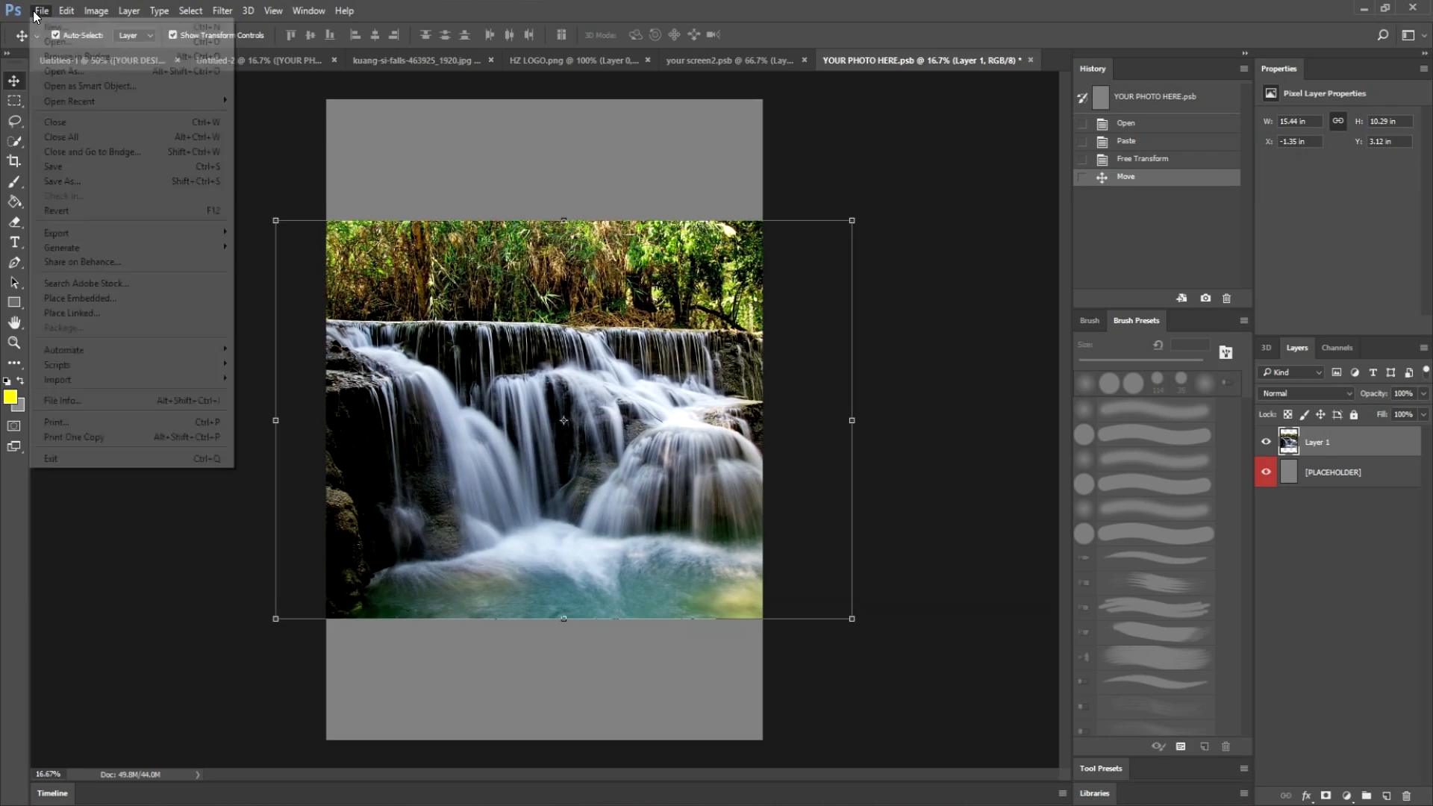
click(112, 163)
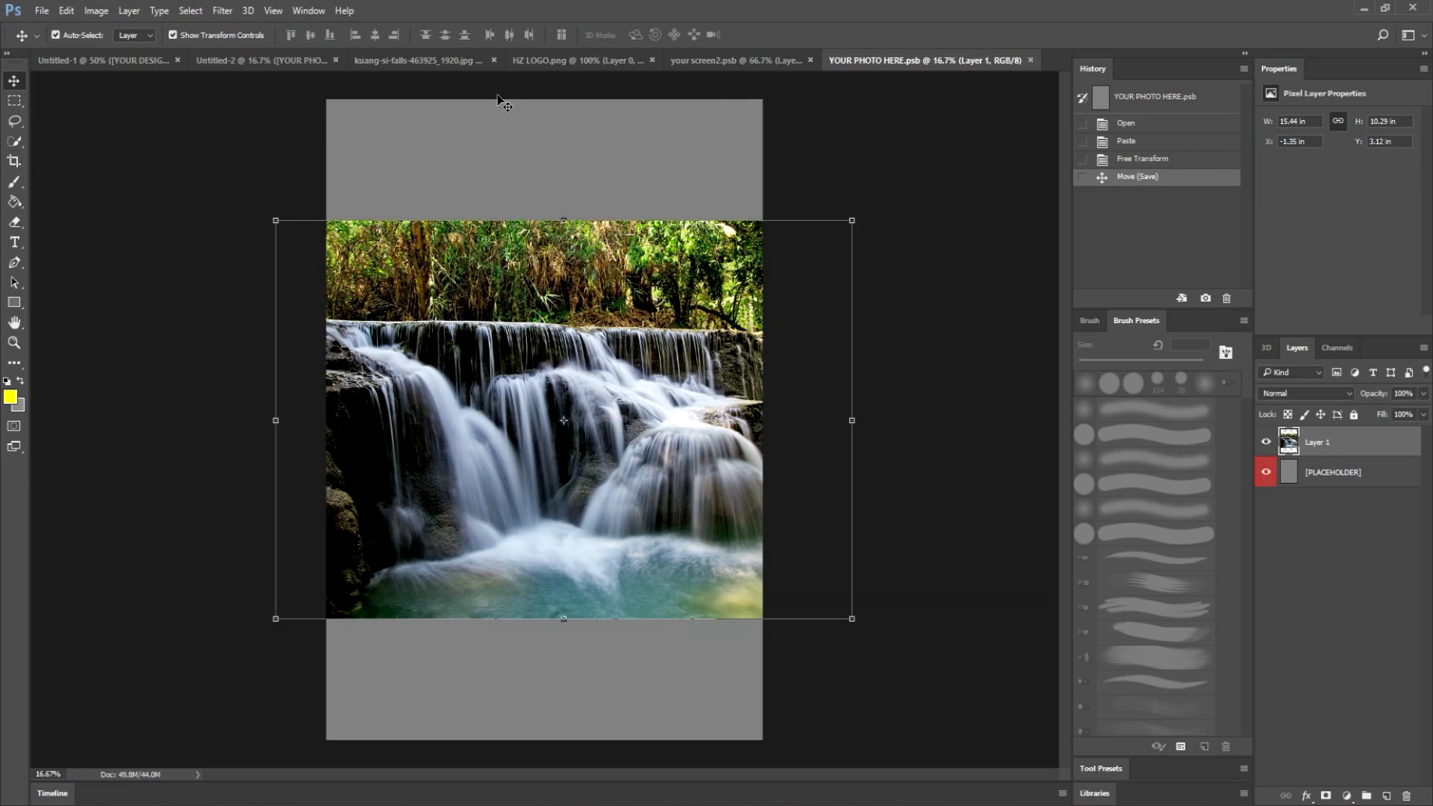
click(286, 65)
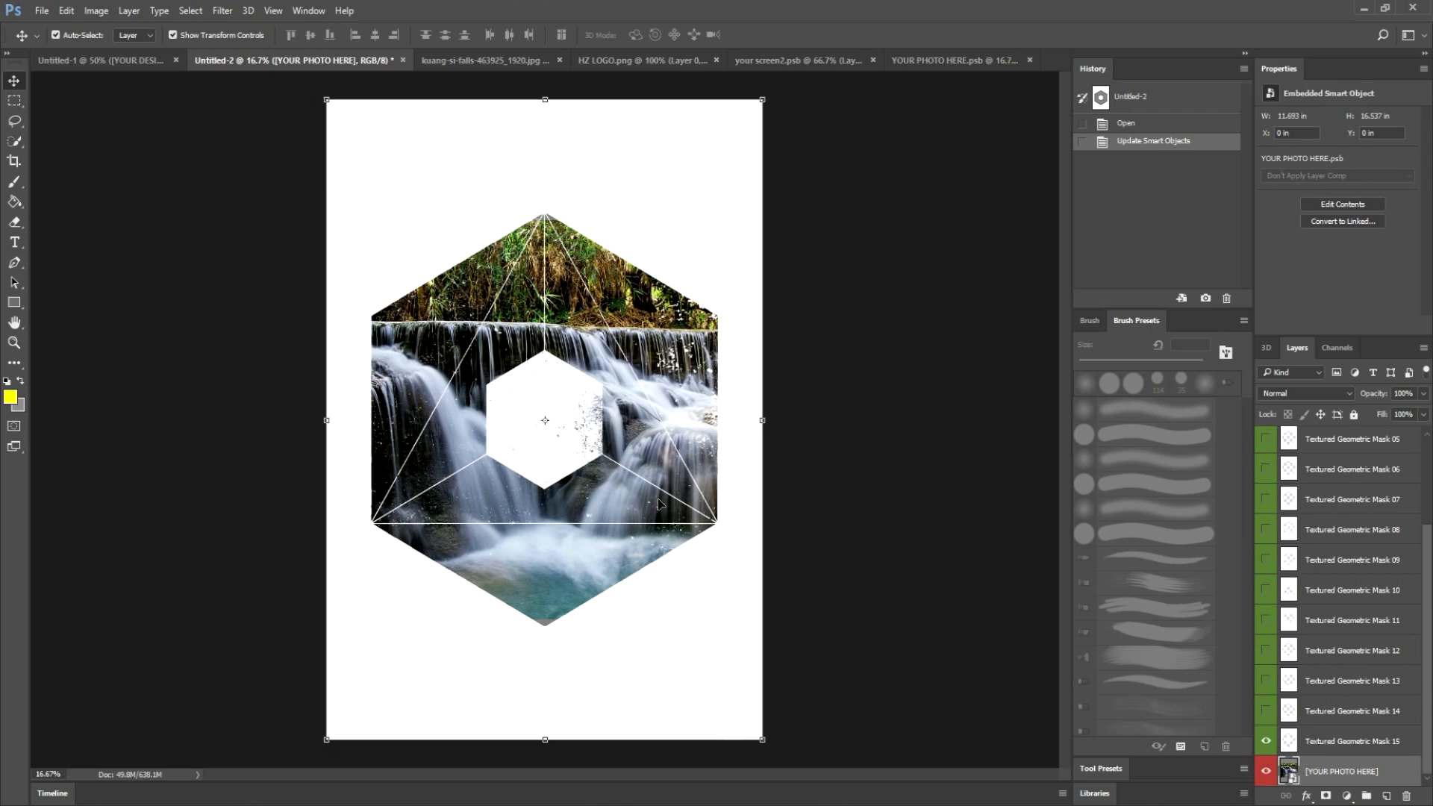
Inspect the hexagonal mask's texture over the waterfall photo up close at 50%, and return to the full-page view
key(ctrl+plus)
key(ctrl+plus)
key(ctrl+plus)
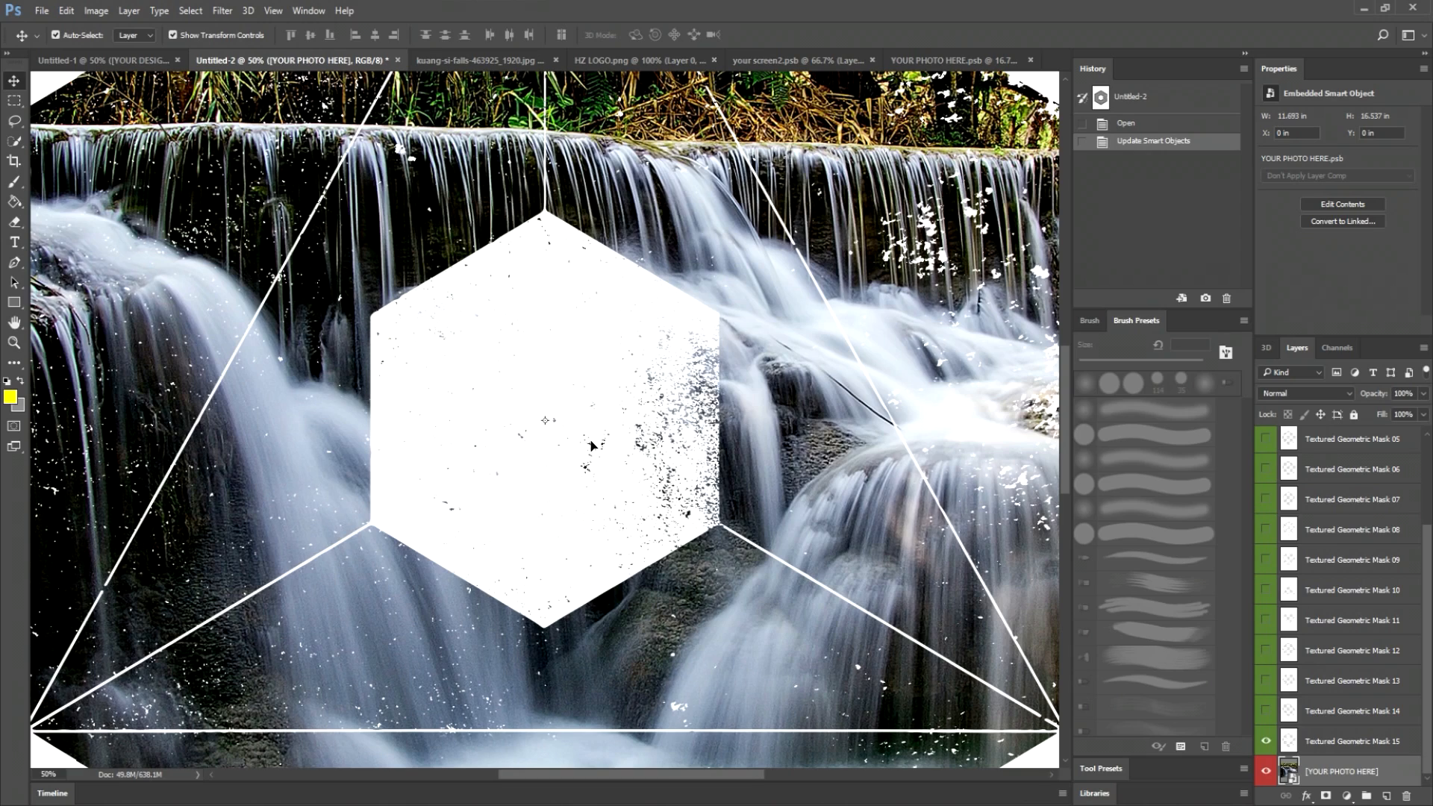
key(ctrl+minus)
key(ctrl+minus)
key(ctrl+minus)
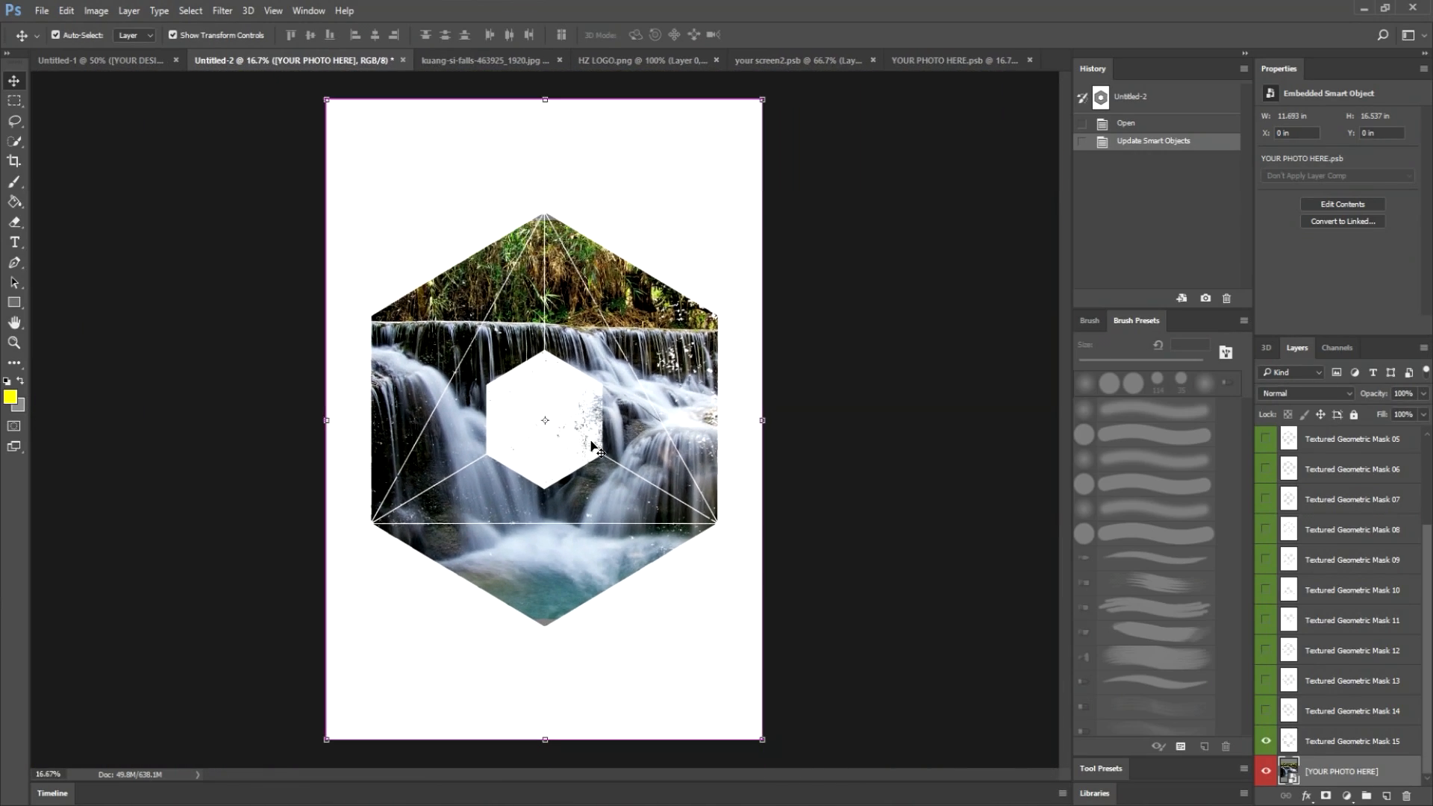